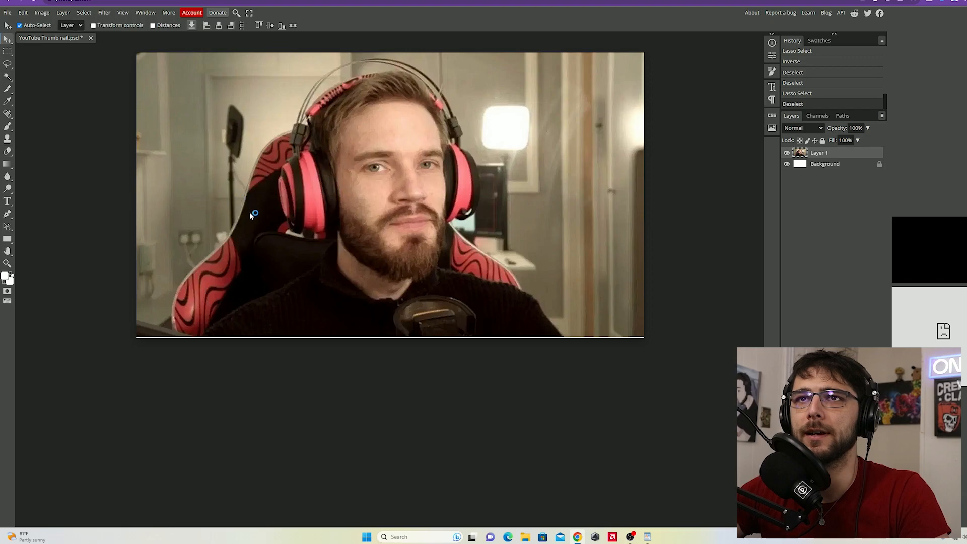
pyautogui.click(87, 228)
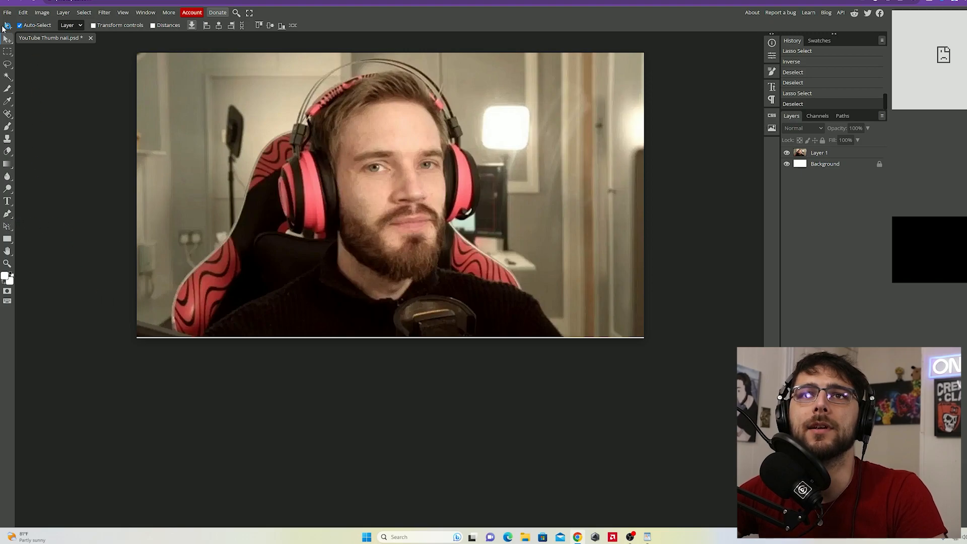
pyautogui.press('v')
pyautogui.moveTo(65, 114); pyautogui.dragTo(81, 125)
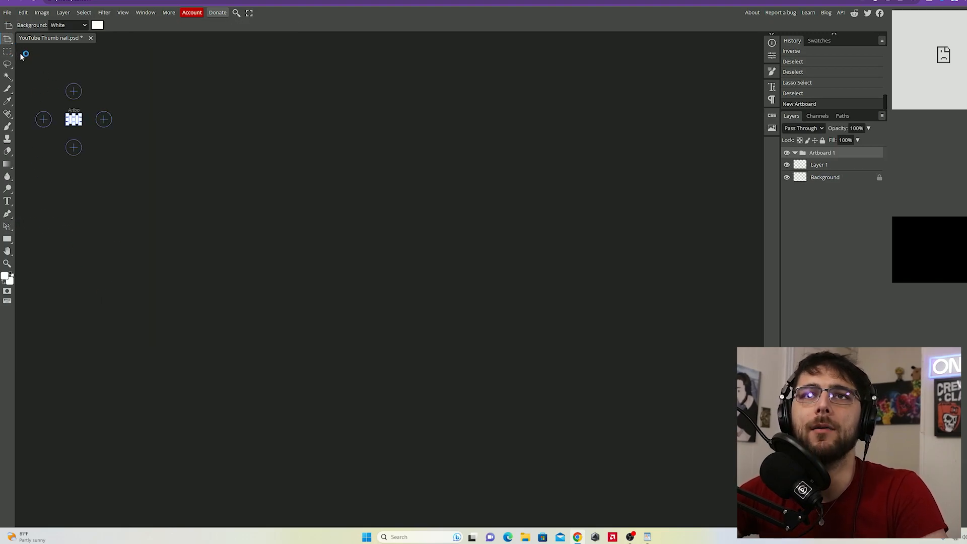
pyautogui.hotkey('ctrl', 'z')
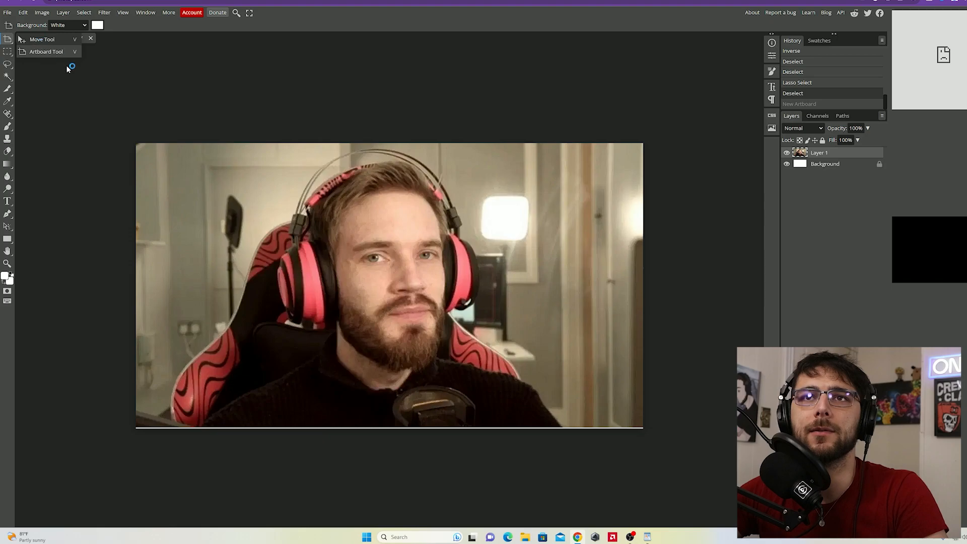
pyautogui.click(18, 42)
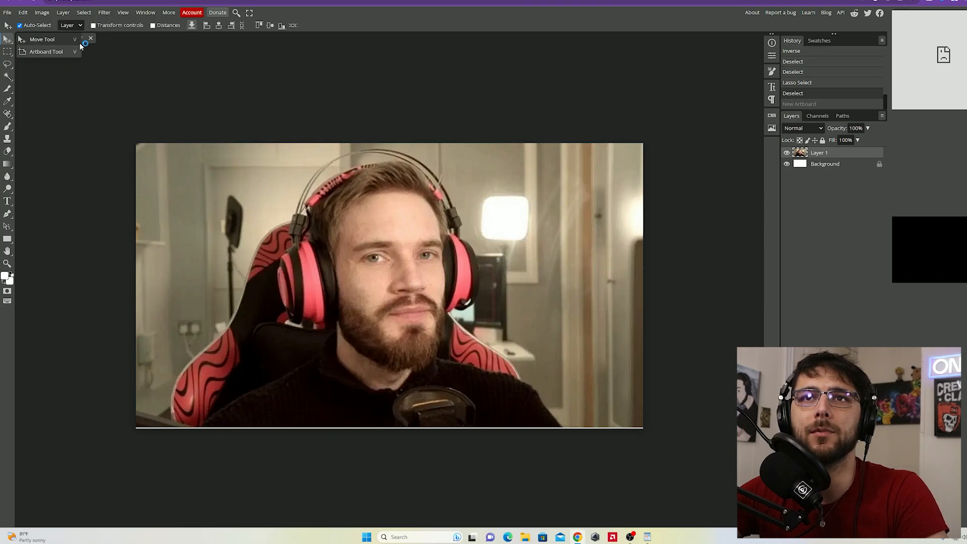
pyautogui.click(71, 184)
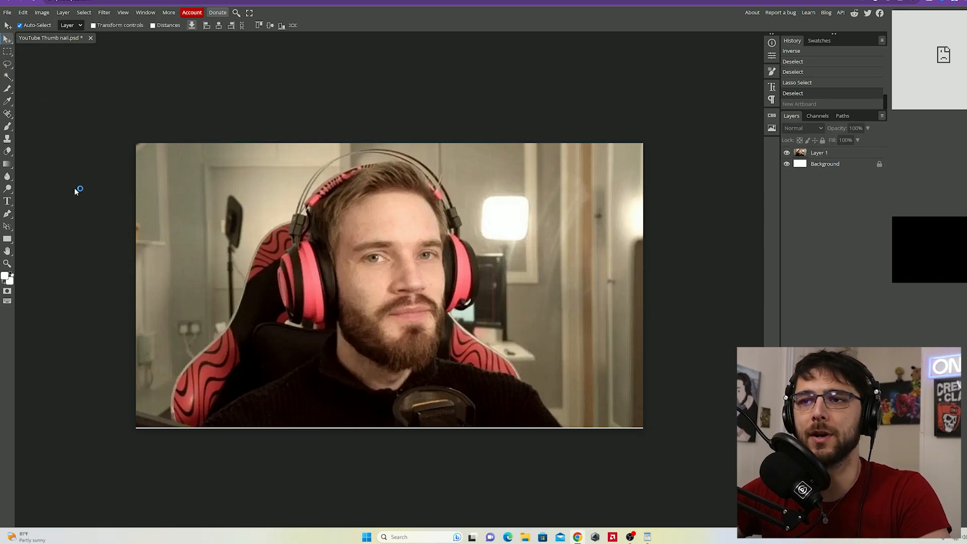
# - Undo the recent lasso selections, inversion and deselections
pyautogui.hotkey('ctrl', 'z')
pyautogui.hotkey('ctrl', 'z')
pyautogui.hotkey('ctrl', 'z')
pyautogui.hotkey('ctrl', 'z')
pyautogui.hotkey('ctrl', 'z')
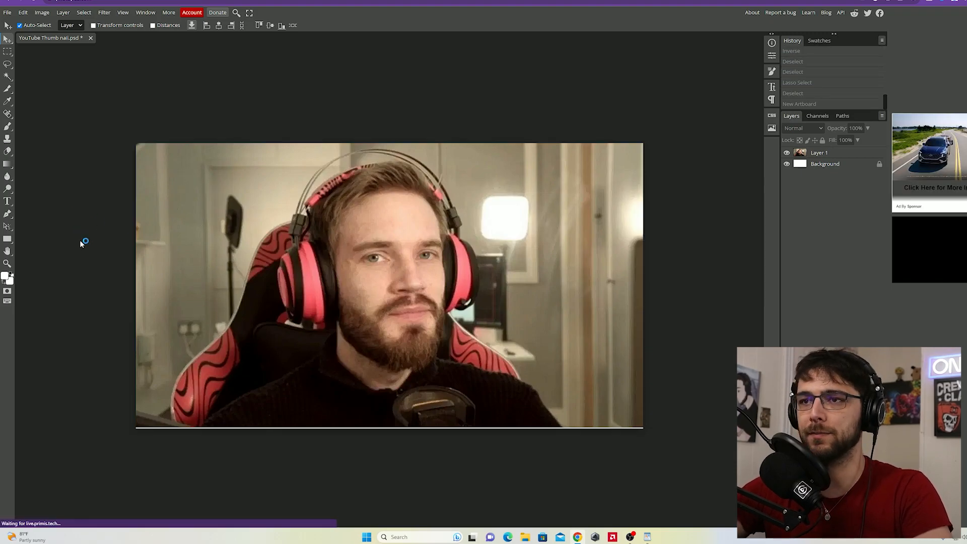
# - Move the enlarged portrait layer so the sweater's left shoulder and the chair's lower edge can be worked on up close
pyautogui.hotkey('ctrl', '+')
pyautogui.hotkey('ctrl', '+')
pyautogui.hotkey('ctrl', '+')
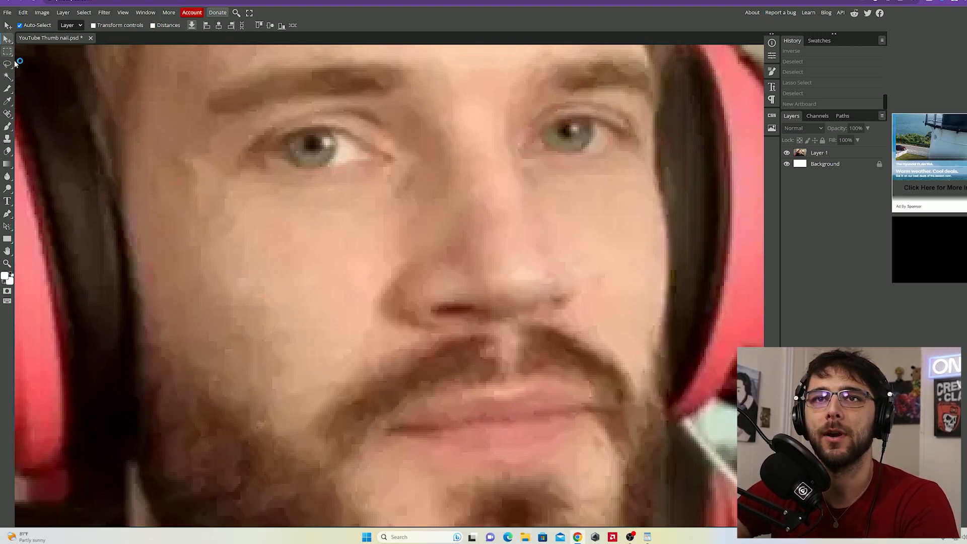
pyautogui.moveTo(172, 328); pyautogui.dragTo(328, 322)
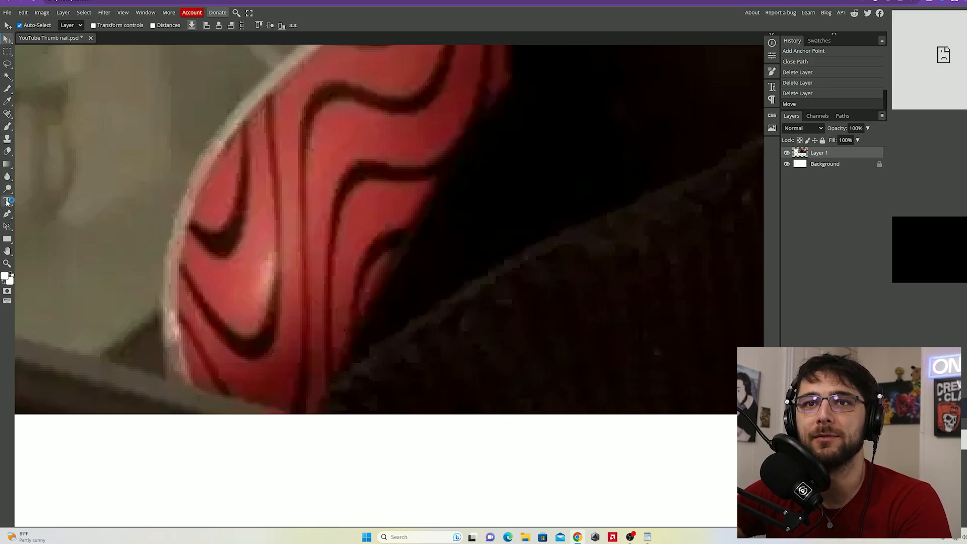
pyautogui.click(9, 152)
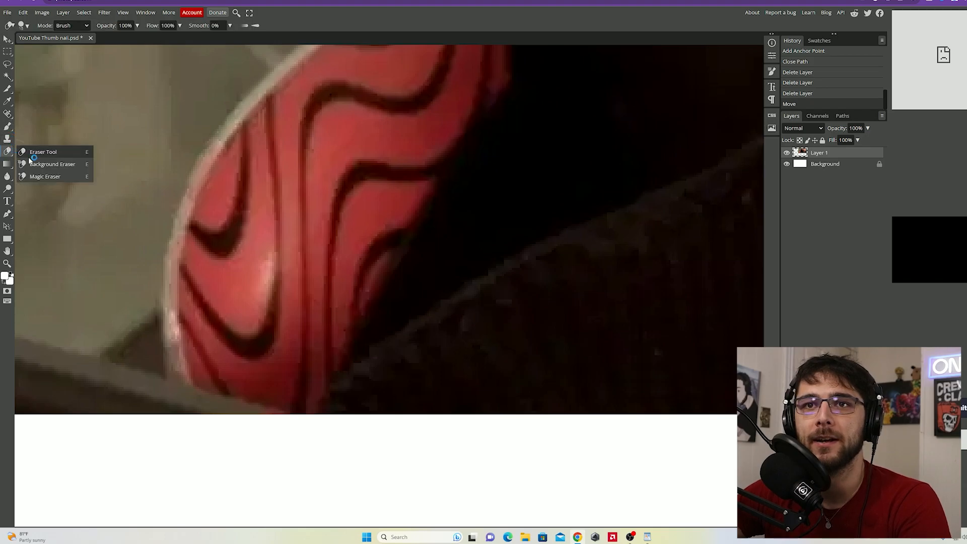
pyautogui.click(48, 164)
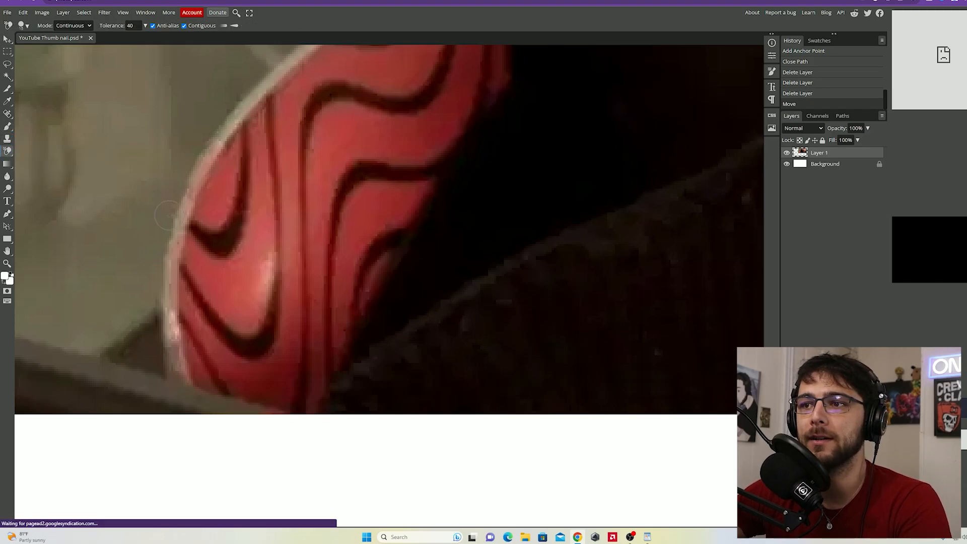
pyautogui.moveTo(464, 334); pyautogui.dragTo(400, 317)
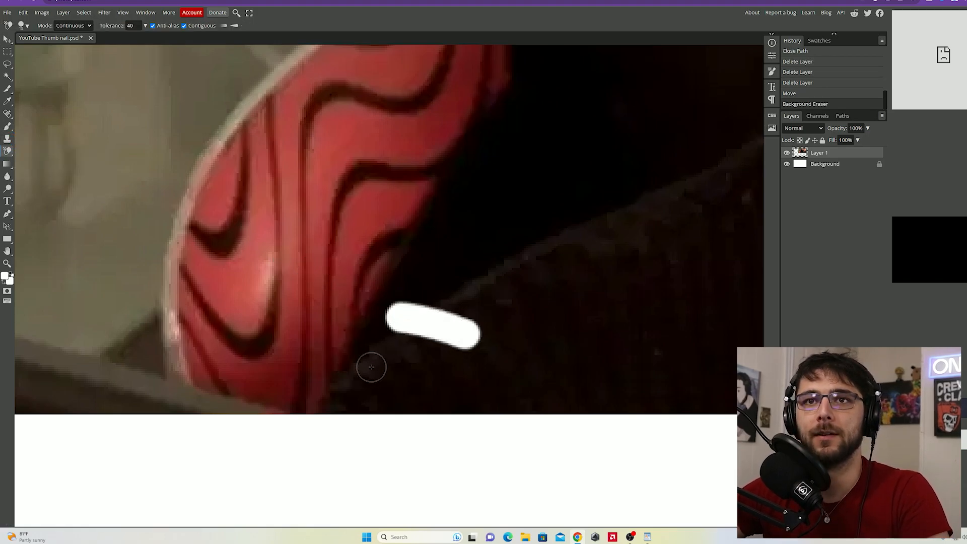
pyautogui.hotkey('ctrl', 'z')
# - Erase a strip along the sweater's left shoulder edge with the Background Eraser, separating it from the chair
pyautogui.click(7, 149)
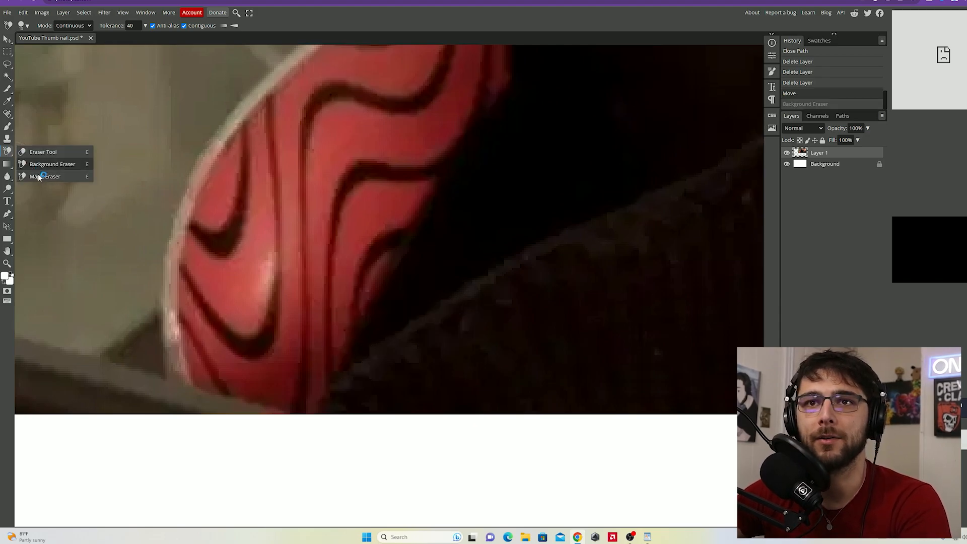
pyautogui.click(48, 164)
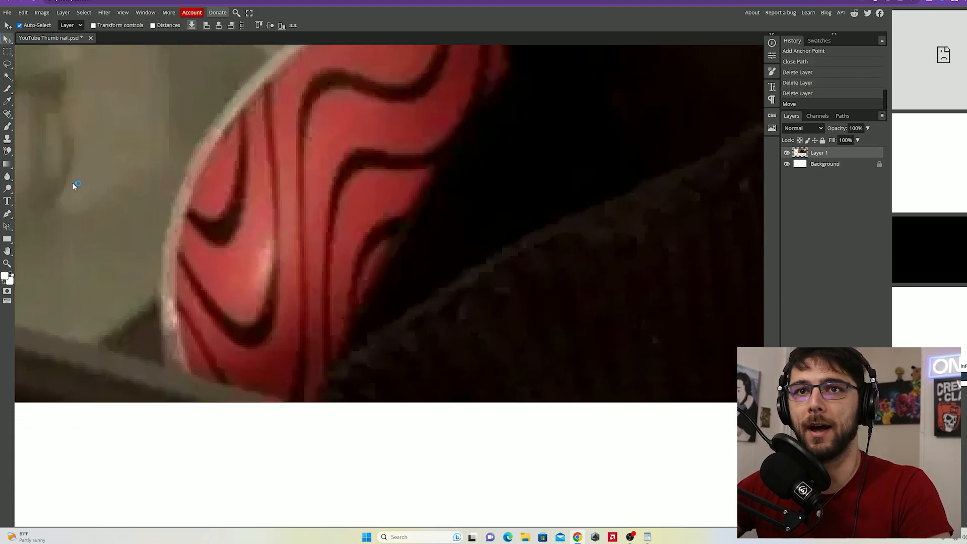
pyautogui.click(7, 151)
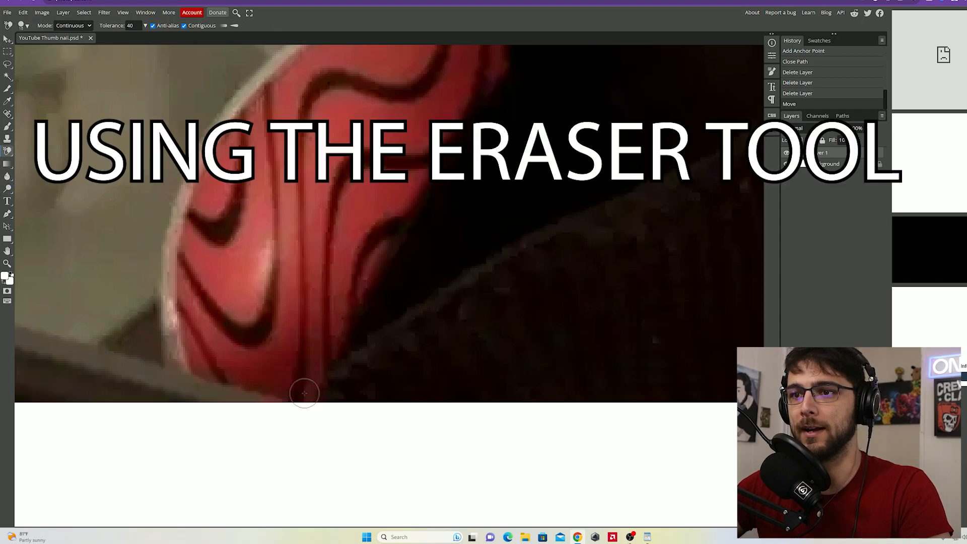
pyautogui.moveTo(326, 368)
pyautogui.mouseDown()
pyautogui.moveTo(454, 262)
pyautogui.moveTo(662, 159)
pyautogui.mouseUp()
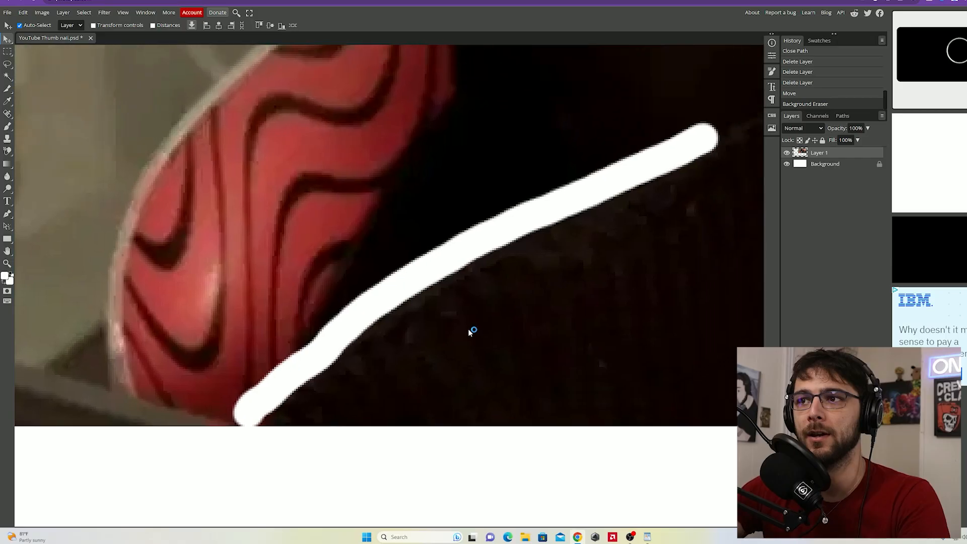
# - Move the portrait layer and continue the strip with the Eraser tool along the collar and beneath the left headphone cup
pyautogui.scroll(5, 470, 331)
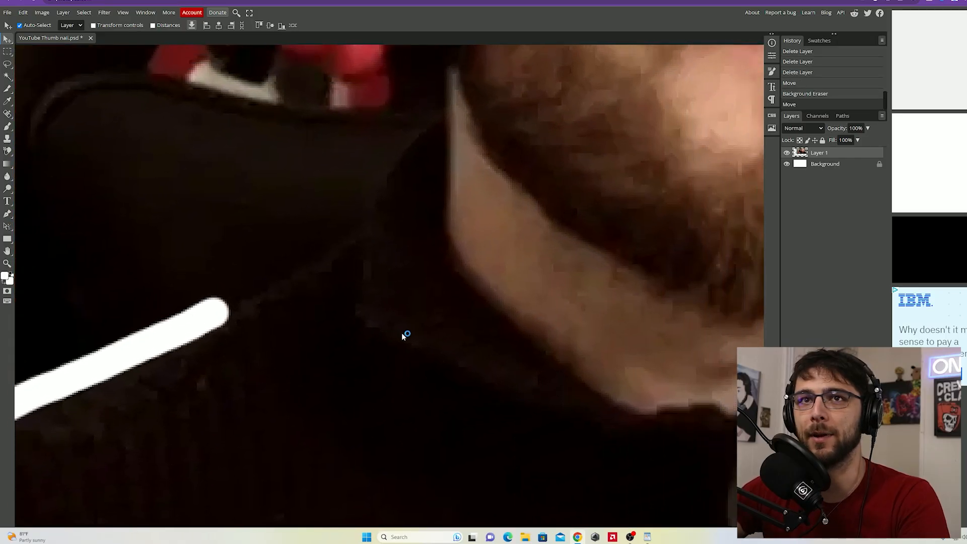
pyautogui.moveTo(403, 336); pyautogui.dragTo(328, 389)
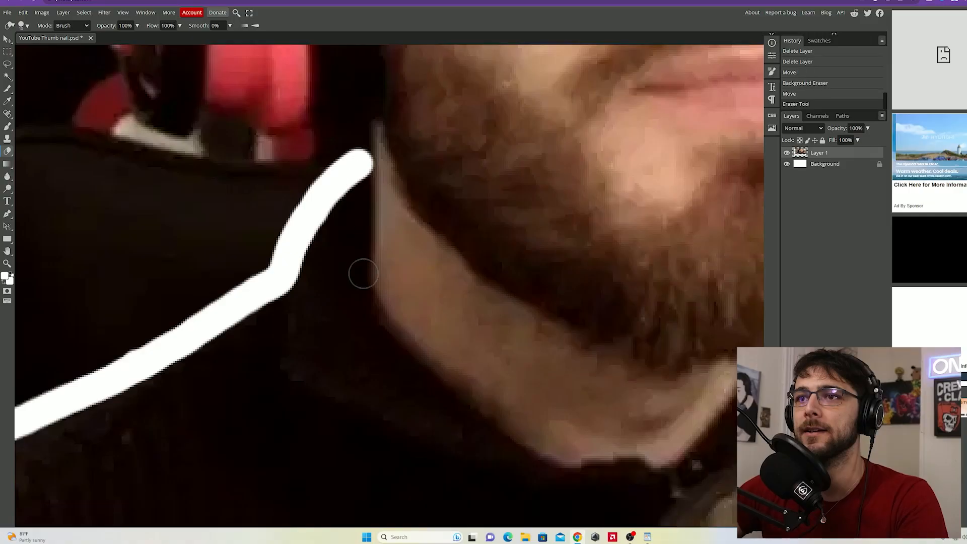
pyautogui.scroll(6, 363, 292)
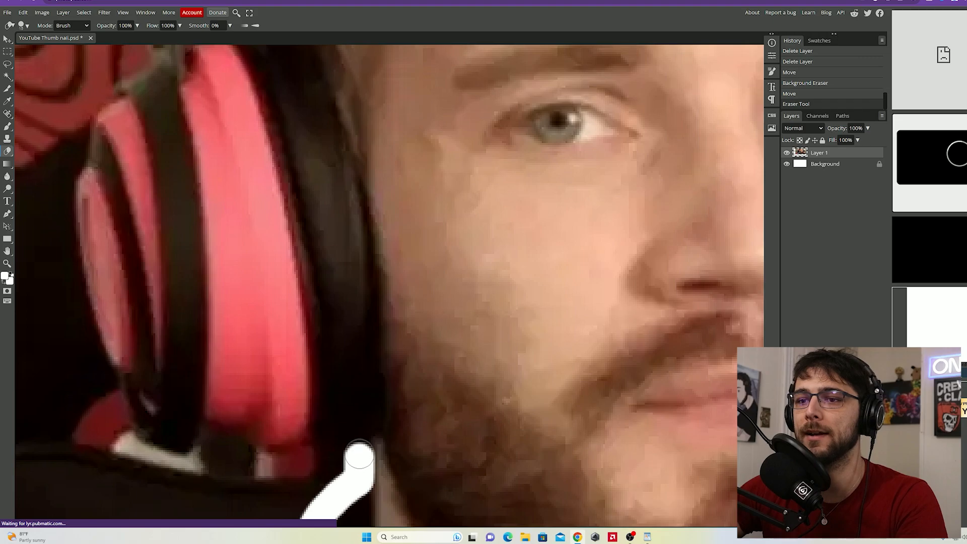
pyautogui.moveTo(359, 456); pyautogui.dragTo(348, 456)
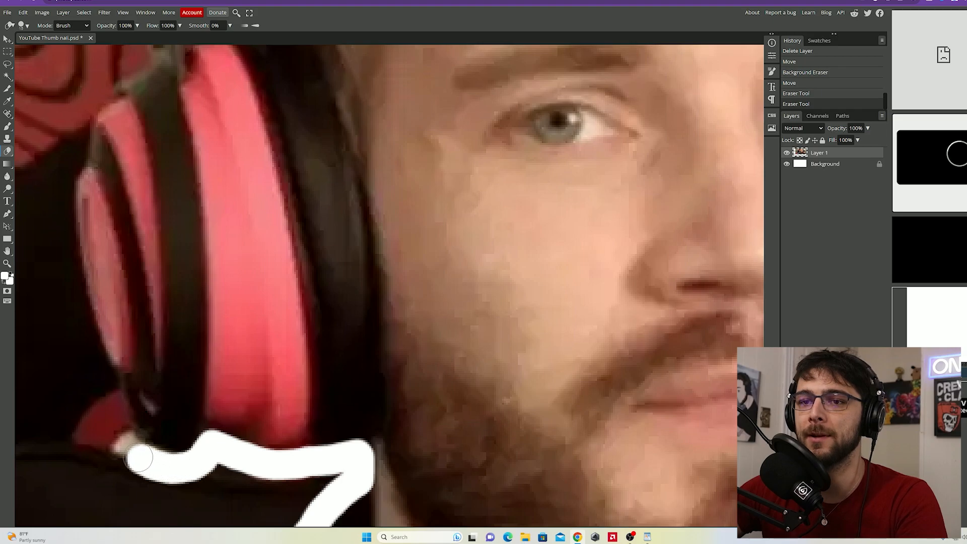
pyautogui.moveTo(112, 411); pyautogui.dragTo(107, 390)
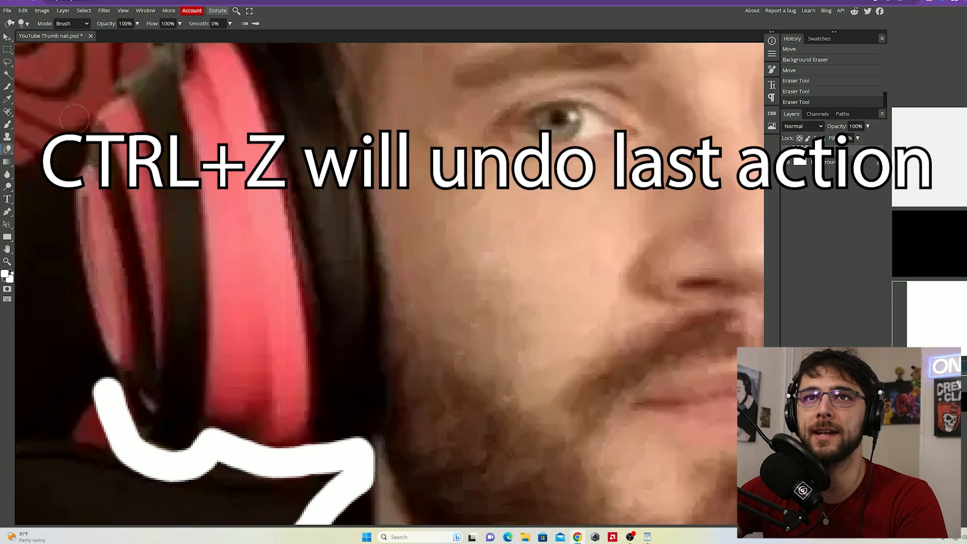
# - Reposition the portrait layer and erase along the outer side of the left headphone cup, up and over its headband joint
pyautogui.click(7, 37)
pyautogui.moveTo(79, 171)
pyautogui.mouseDown()
pyautogui.moveTo(189, 189)
pyautogui.moveTo(304, 225)
pyautogui.moveTo(335, 256)
pyautogui.moveTo(88, 222)
pyautogui.mouseUp()
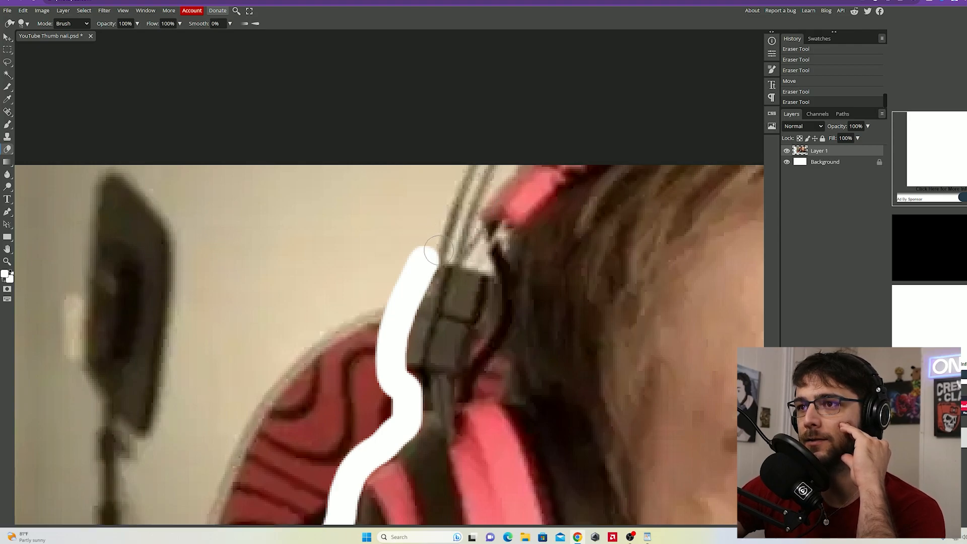
pyautogui.click(440, 249)
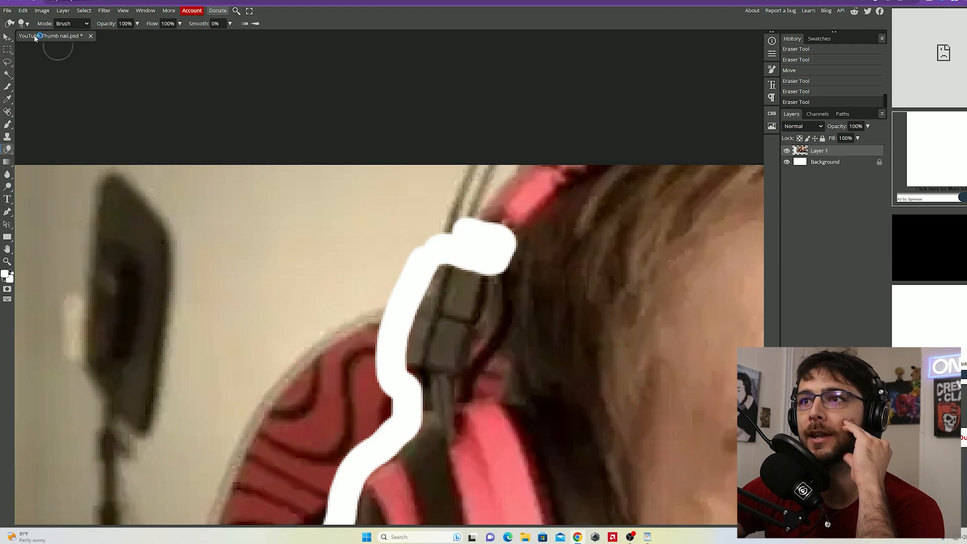
# - Shift the portrait layer and erase along the headband's outer edge, over the hair and down to the right headband joint
pyautogui.click(8, 37)
pyautogui.moveTo(504, 315); pyautogui.dragTo(460, 332)
pyautogui.moveTo(551, 267)
pyautogui.mouseDown()
pyautogui.moveTo(473, 311)
pyautogui.moveTo(459, 335)
pyautogui.mouseUp()
pyautogui.moveTo(491, 304); pyautogui.dragTo(367, 346)
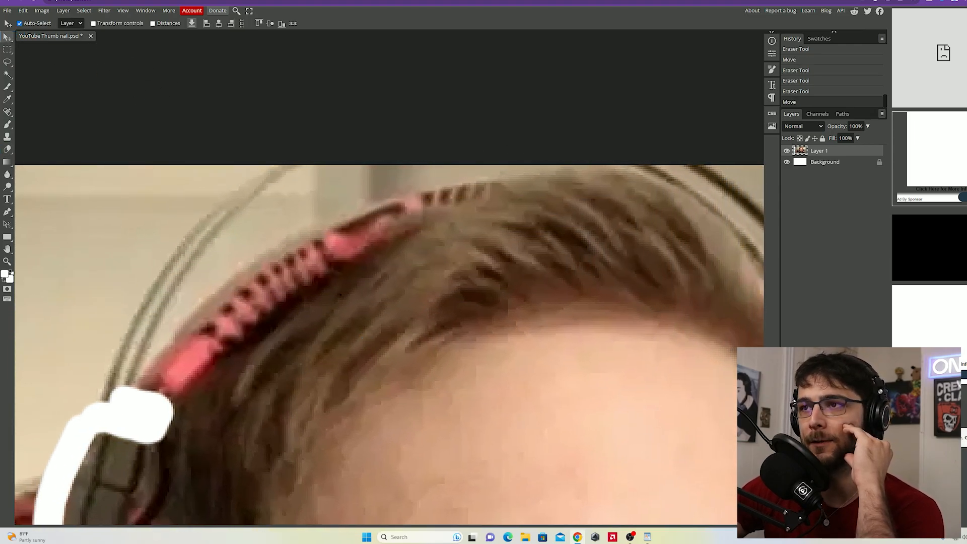
pyautogui.moveTo(493, 233); pyautogui.dragTo(460, 271)
pyautogui.moveTo(192, 335); pyautogui.dragTo(322, 282)
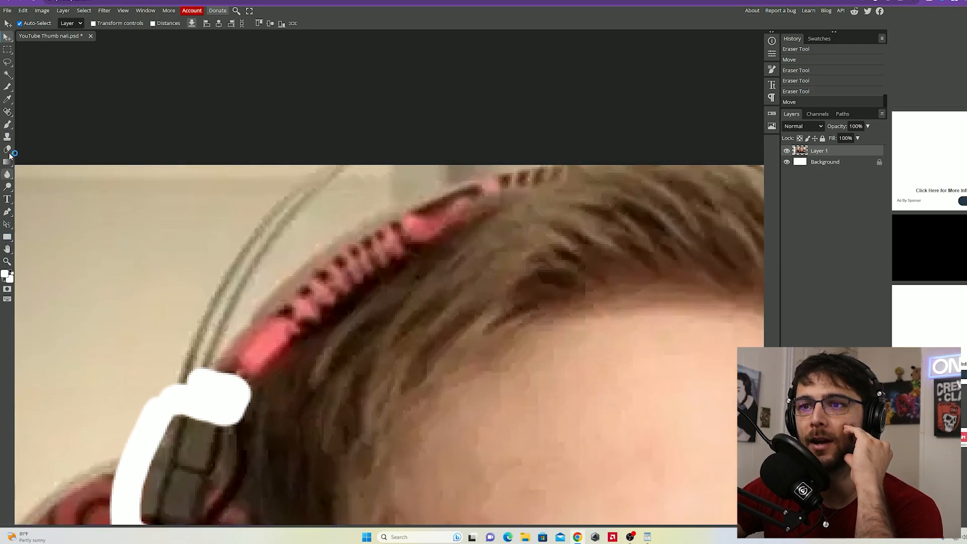
pyautogui.click(8, 150)
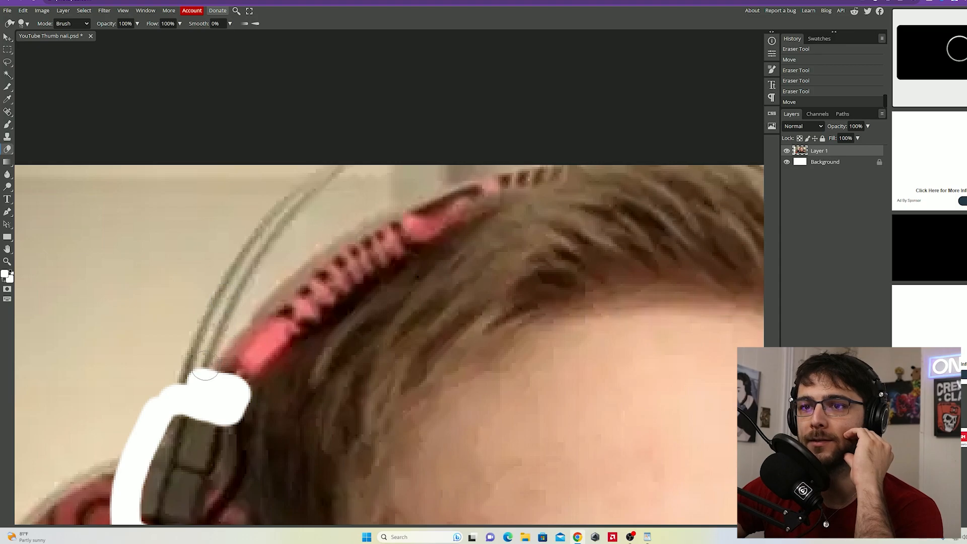
pyautogui.moveTo(204, 371); pyautogui.dragTo(208, 349)
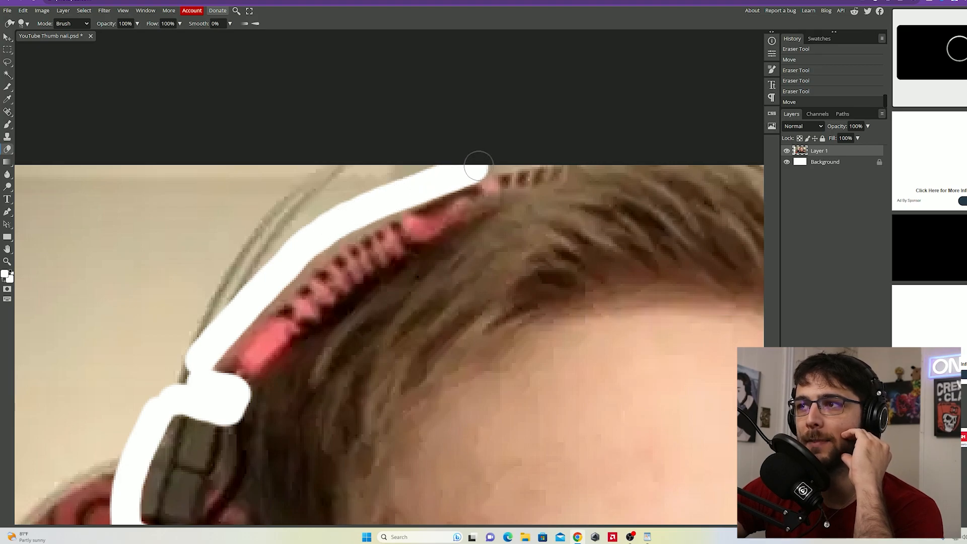
pyautogui.moveTo(477, 166); pyautogui.dragTo(504, 157)
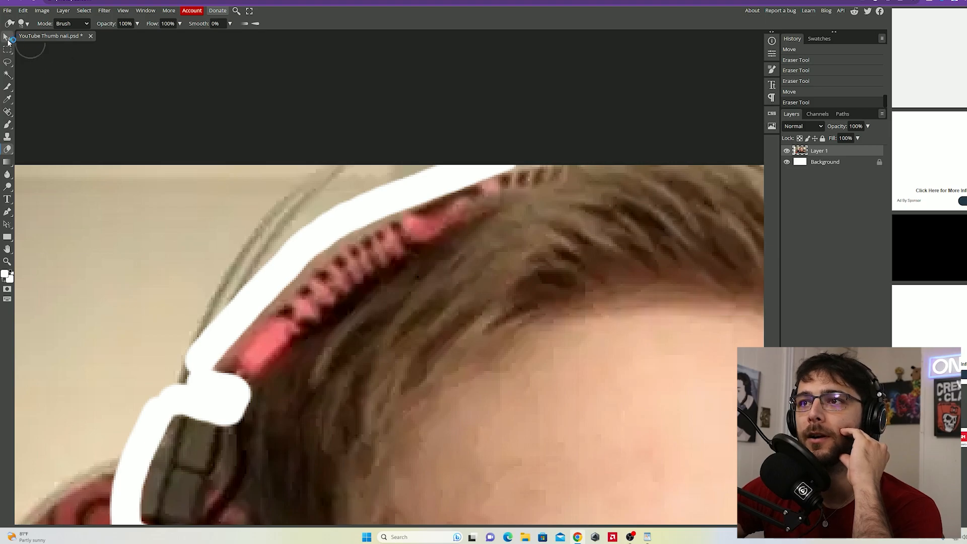
pyautogui.click(8, 39)
pyautogui.moveTo(511, 281)
pyautogui.mouseDown()
pyautogui.moveTo(378, 350)
pyautogui.moveTo(302, 356)
pyautogui.mouseUp()
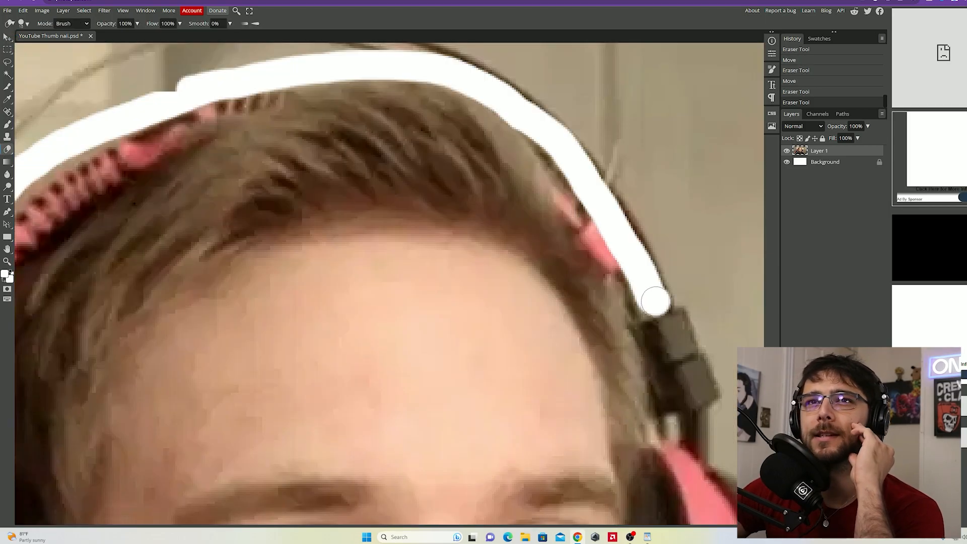
# - Set the eraser brush hardness to 0%
pyautogui.rightClick(90, 26)
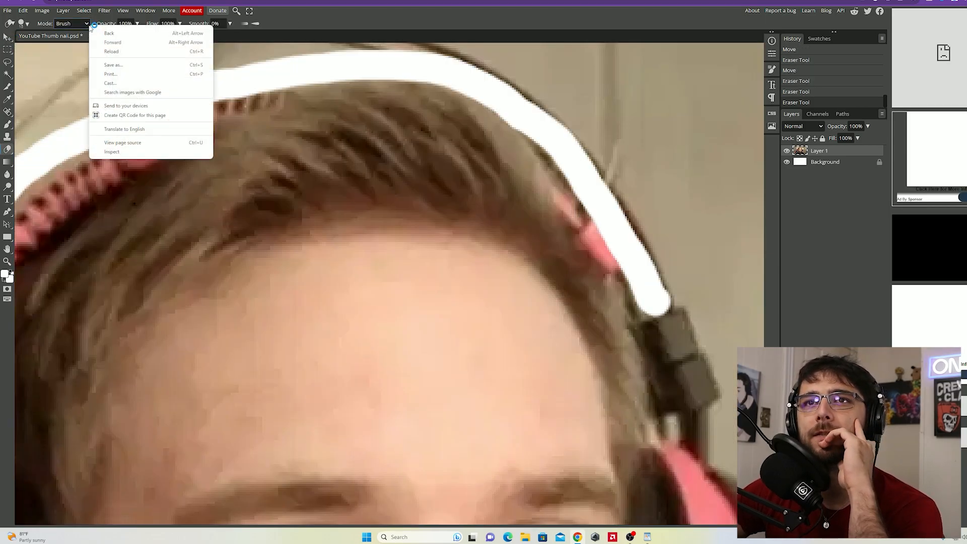
pyautogui.click(84, 23)
pyautogui.click(24, 24)
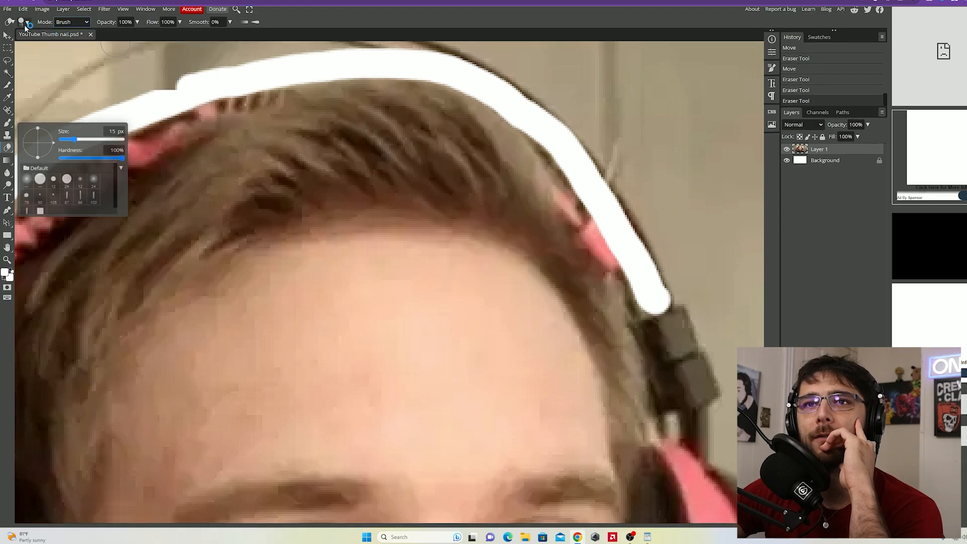
pyautogui.rightClick(24, 25)
pyautogui.moveTo(123, 158); pyautogui.dragTo(94, 158)
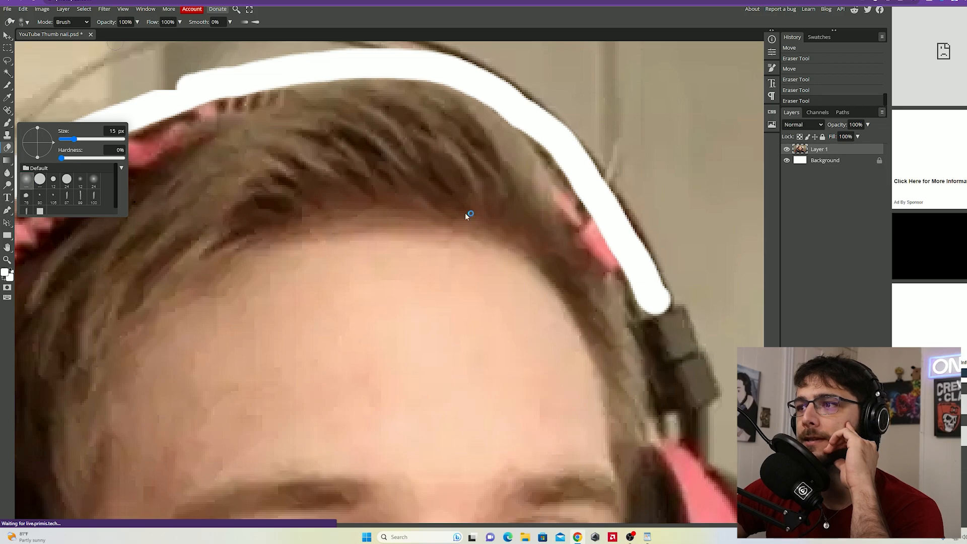
# - Erase with the soft brush around the outer edge of the right headband joint, down toward the headphone cup
pyautogui.click(682, 280)
pyautogui.moveTo(665, 297)
pyautogui.mouseDown()
pyautogui.moveTo(670, 282)
pyautogui.moveTo(677, 287)
pyautogui.mouseUp()
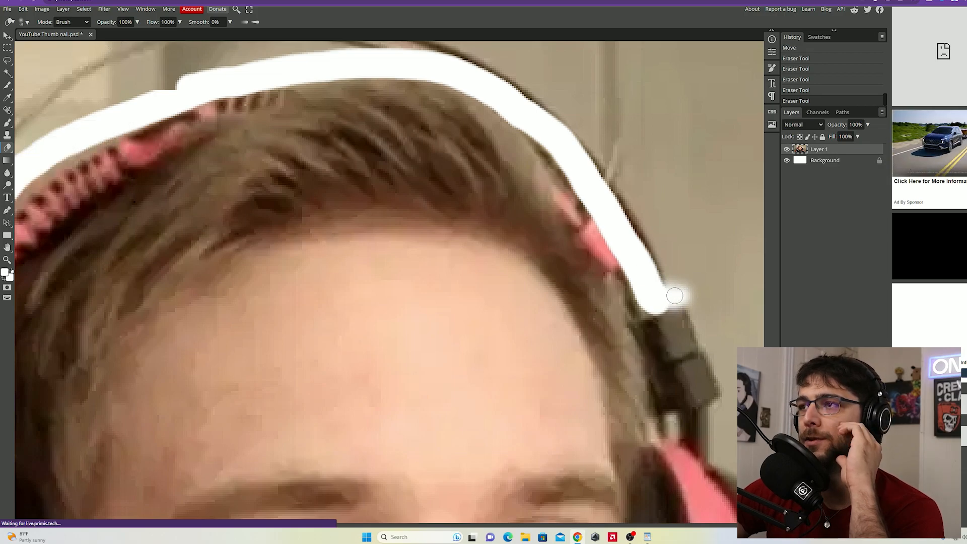
pyautogui.scroll(-3, 680, 284)
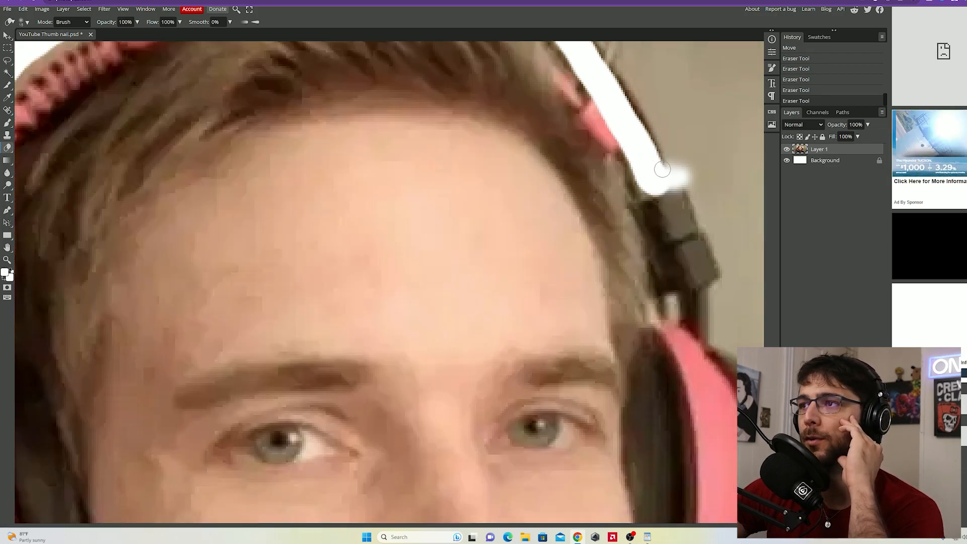
pyautogui.moveTo(654, 167)
pyautogui.mouseDown()
pyautogui.moveTo(696, 185)
pyautogui.moveTo(718, 228)
pyautogui.mouseUp()
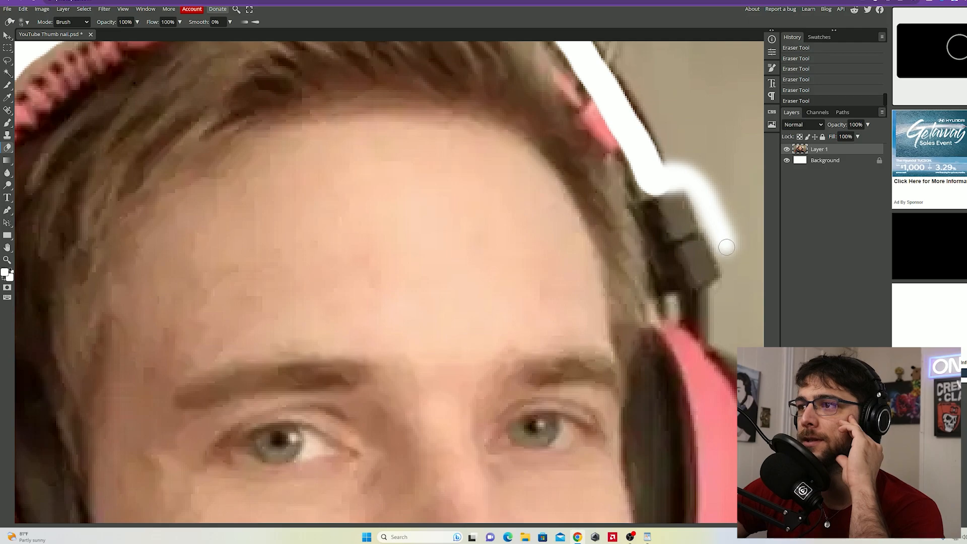
pyautogui.moveTo(734, 262); pyautogui.dragTo(725, 328)
# - Move the portrait layer and erase the background strip down the outer side of the right headphone cup
pyautogui.moveTo(513, 271); pyautogui.dragTo(175, 149)
pyautogui.scroll(-3, 438, 252)
pyautogui.moveTo(438, 92); pyautogui.dragTo(471, 222)
pyautogui.scroll(-2, 471, 222)
pyautogui.moveTo(470, 103); pyautogui.dragTo(460, 203)
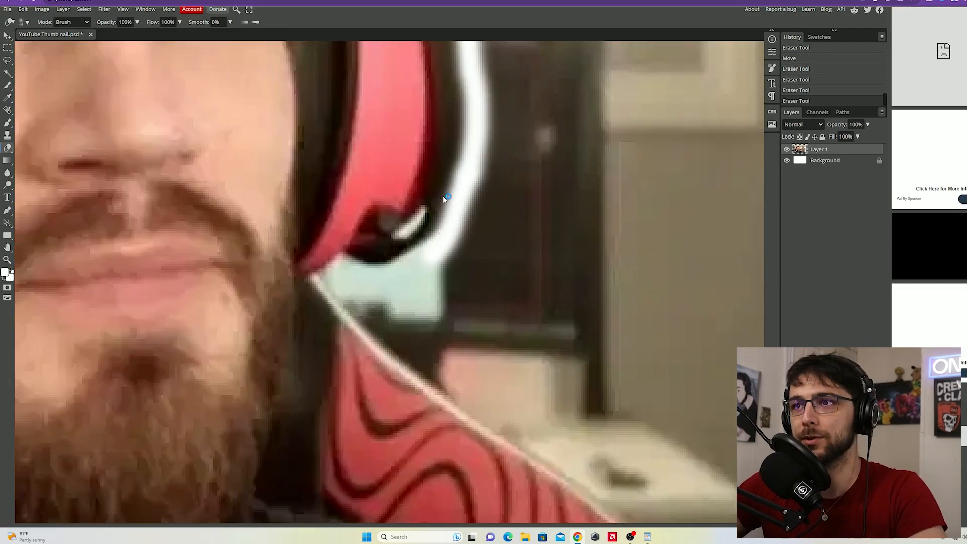
# - Erase the background strip from beneath the right headphone cup, along the beard's edge and down the man's right-hand shoulder line
pyautogui.scroll(-2, 403, 264)
pyautogui.moveTo(403, 172); pyautogui.dragTo(305, 210)
pyautogui.scroll(-4, 276, 322)
pyautogui.moveTo(275, 133)
pyautogui.mouseDown()
pyautogui.moveTo(452, 257)
pyautogui.moveTo(731, 377)
pyautogui.mouseUp()
pyautogui.hotkey('ctrl', '-')
pyautogui.hotkey('ctrl', '-')
pyautogui.hotkey('ctrl', '-')
# - Enlarge the eraser brush and erase the large background area to the right of the man
pyautogui.click(27, 22)
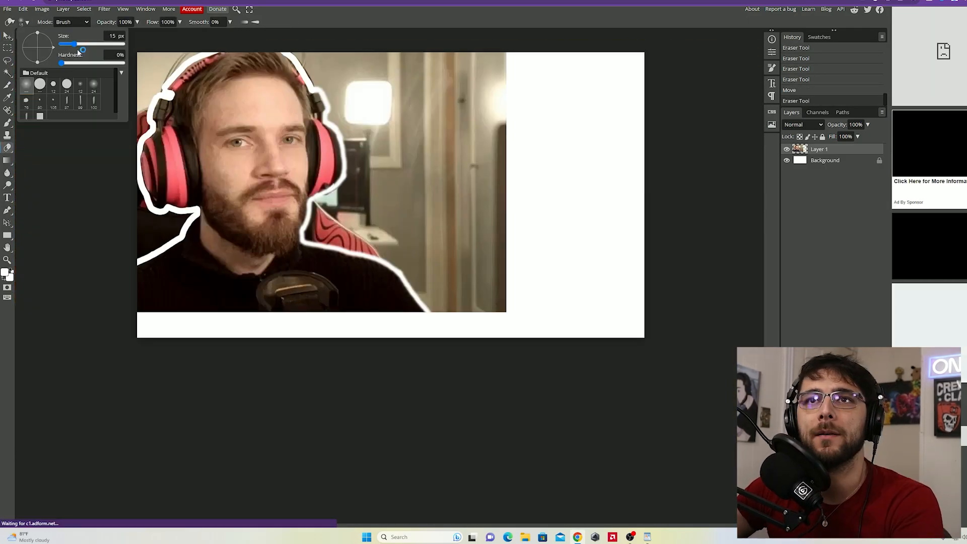
pyautogui.click(428, 113)
pyautogui.click(406, 167)
pyautogui.click(444, 222)
pyautogui.click(27, 22)
pyautogui.moveTo(61, 67); pyautogui.dragTo(128, 75)
pyautogui.moveTo(446, 113)
pyautogui.mouseDown()
pyautogui.moveTo(365, 66)
pyautogui.moveTo(434, 255)
pyautogui.moveTo(388, 190)
pyautogui.mouseUp()
# - Erase the leftover background beside the left headphone and the chair patch next to the beard, and shift the portrait toward the canvas centre
pyautogui.moveTo(143, 53); pyautogui.dragTo(123, 74)
pyautogui.click(169, 230)
pyautogui.click(365, 254)
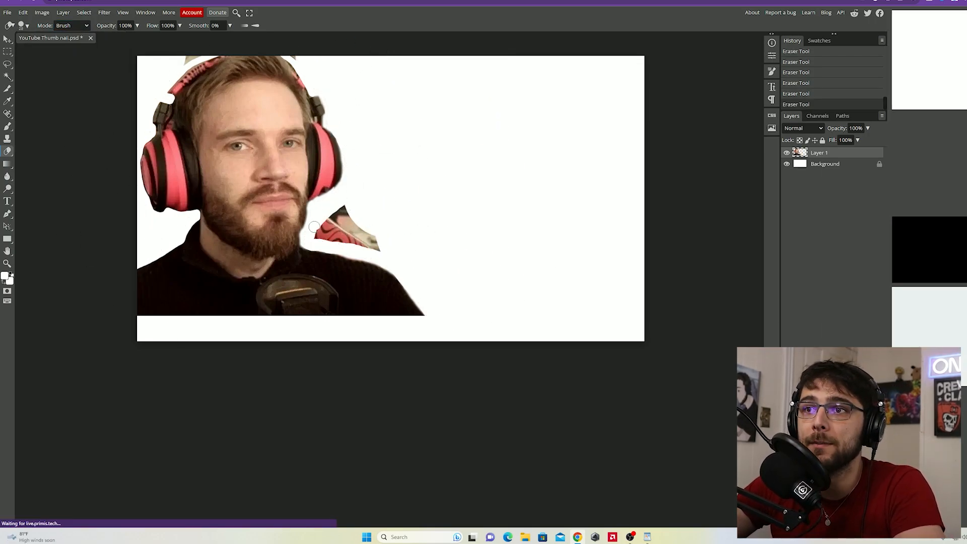
pyautogui.click(347, 228)
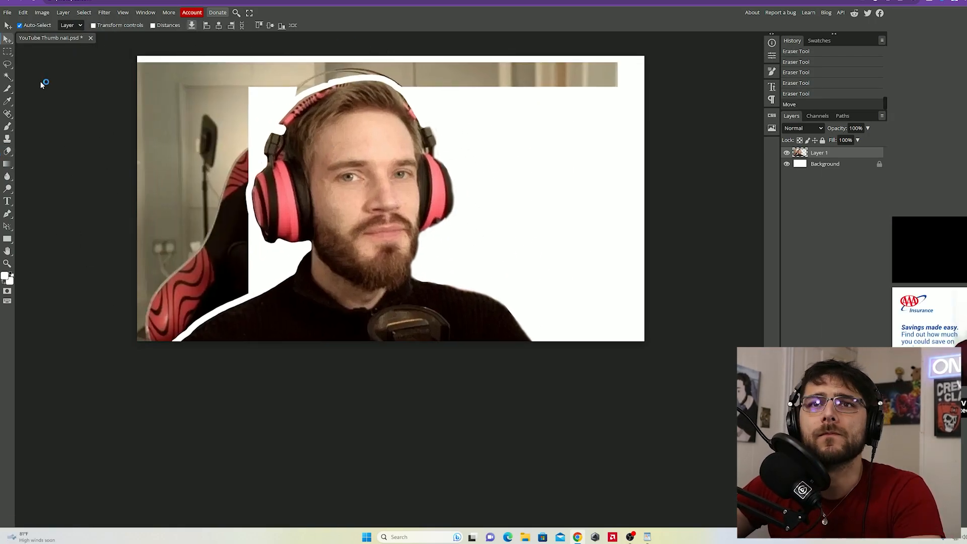
# - Erase the uncovered room background and red gaming chair to the left of the man
pyautogui.click(7, 151)
pyautogui.click(27, 25)
pyautogui.moveTo(191, 250)
pyautogui.mouseDown()
pyautogui.moveTo(173, 266)
pyautogui.moveTo(201, 255)
pyautogui.mouseUp()
pyautogui.click(7, 39)
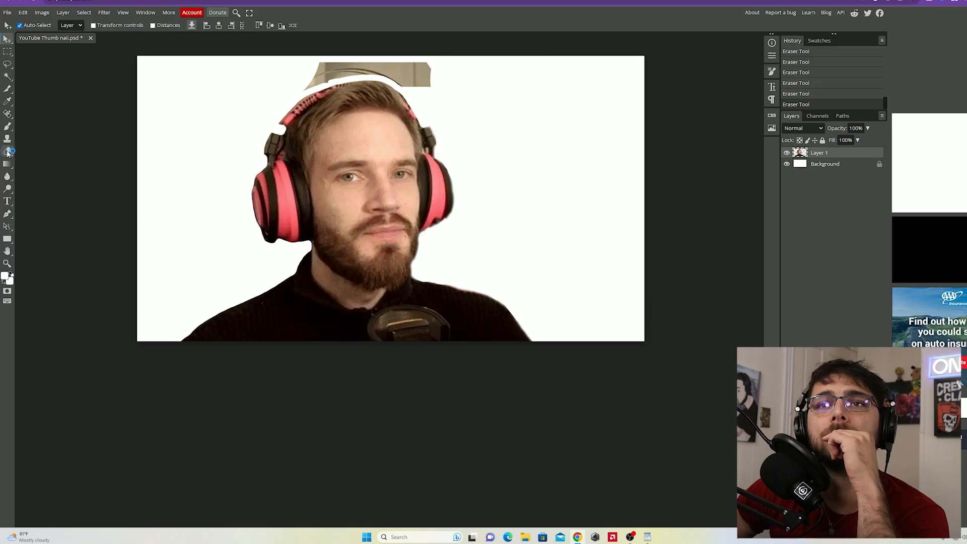
# - Erase the remaining background patch above the headband with a smaller eraser brush and delete the white Background layer
pyautogui.click(7, 151)
pyautogui.click(27, 26)
pyautogui.moveTo(100, 47); pyautogui.dragTo(80, 47)
pyautogui.moveTo(238, 69); pyautogui.dragTo(224, 151)
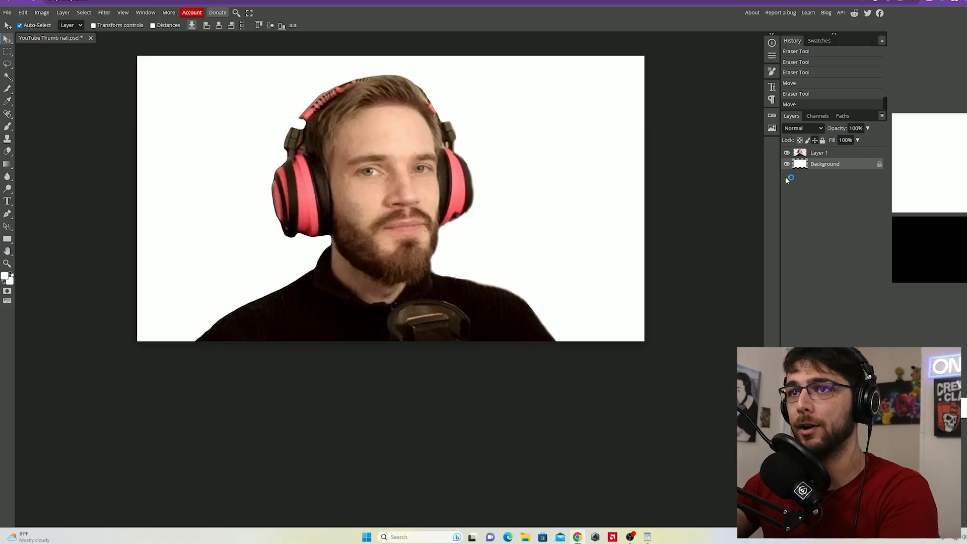
pyautogui.press('Delete')
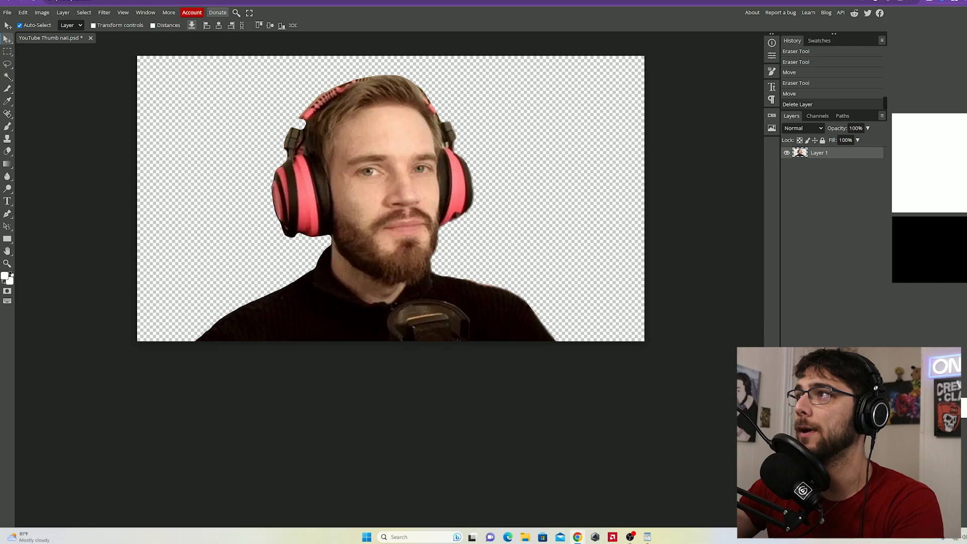
# - Open Google Images in a new browser tab
pyautogui.click(958, 2)
pyautogui.click(939, 17)
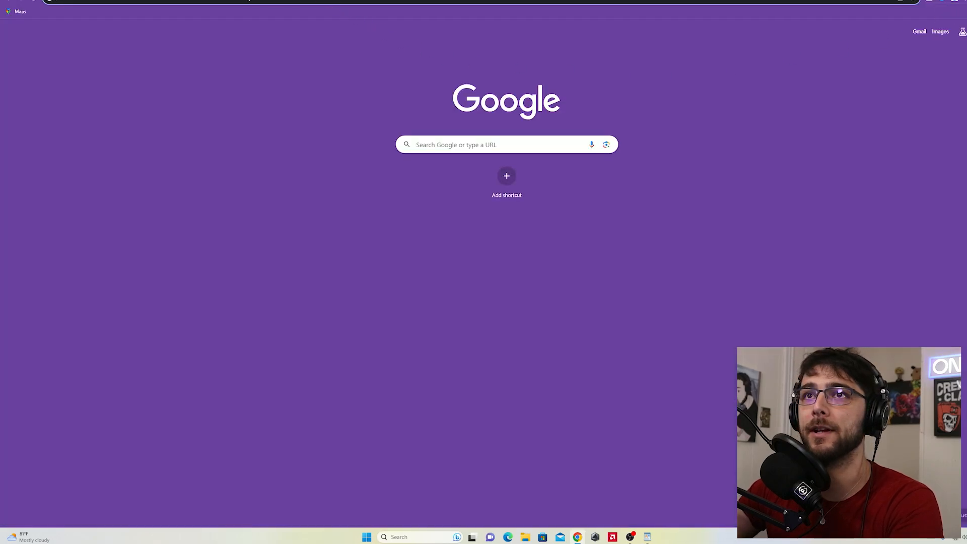
pyautogui.click(241, 1)
pyautogui.click(432, 144)
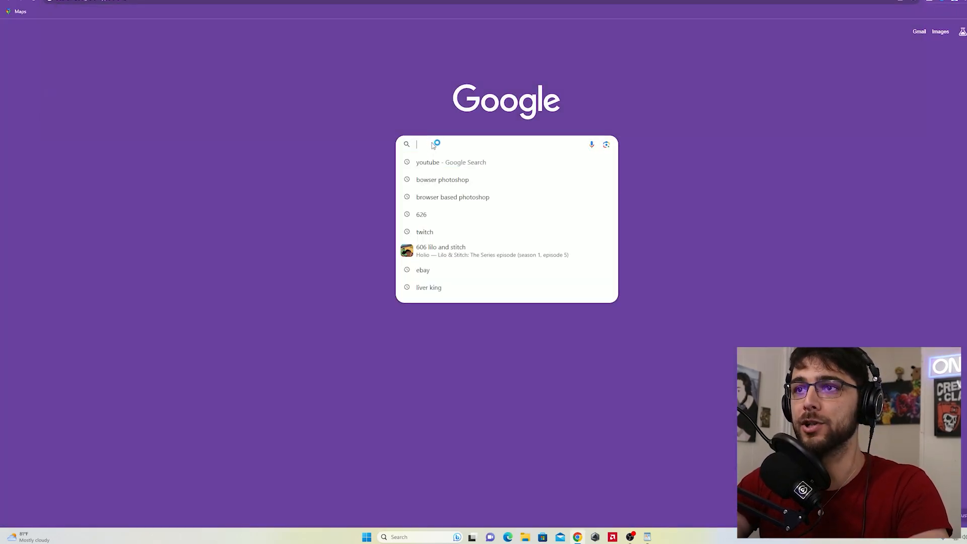
pyautogui.write('googole')
pyautogui.press('Return')
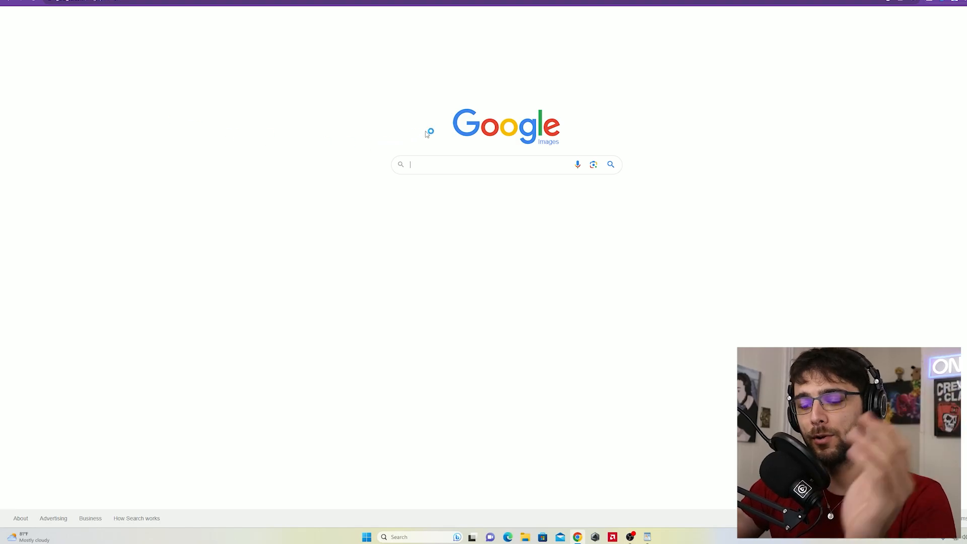
# - Search Google Images for "Dramatic backround" and look through the results for a suitable backdrop
pyautogui.click(481, 165)
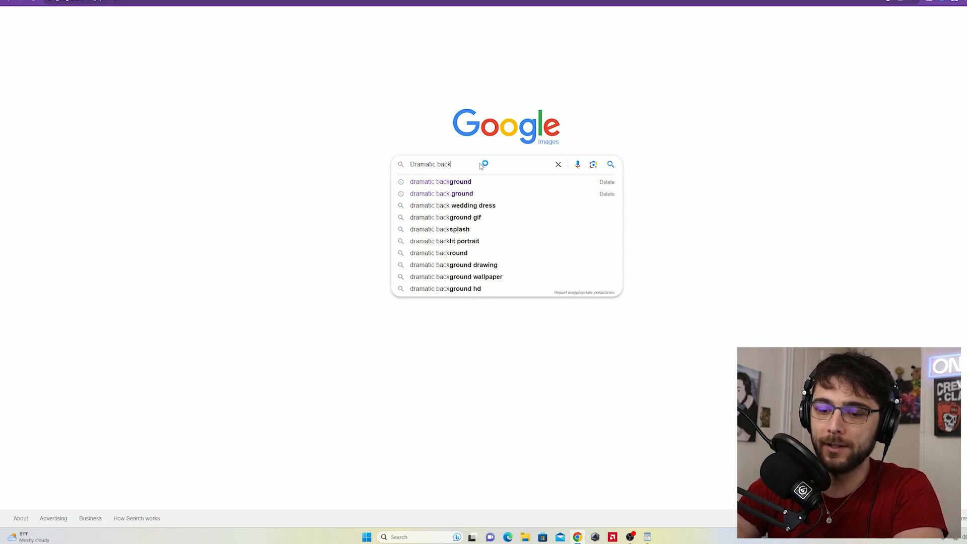
pyautogui.write('nd')
pyautogui.press('Return')
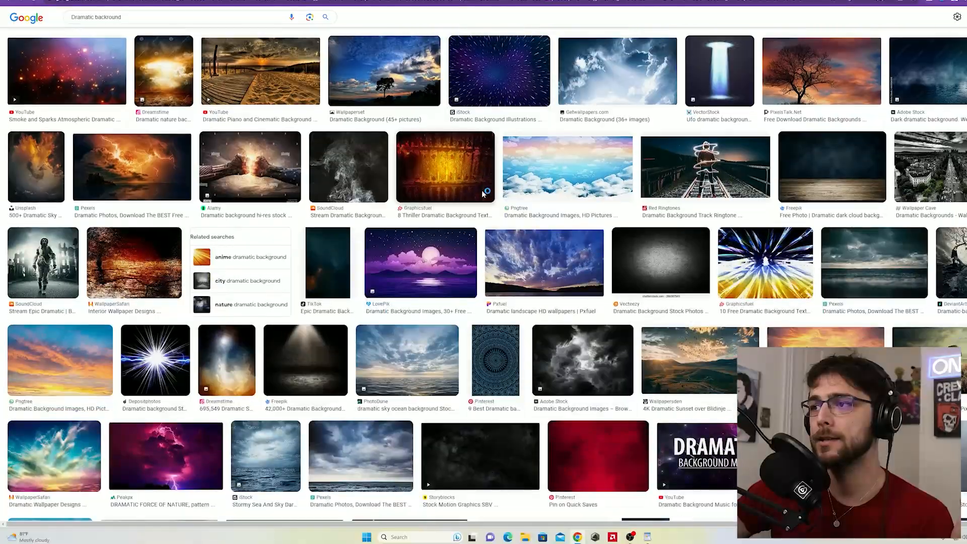
pyautogui.scroll(-15, 484, 193)
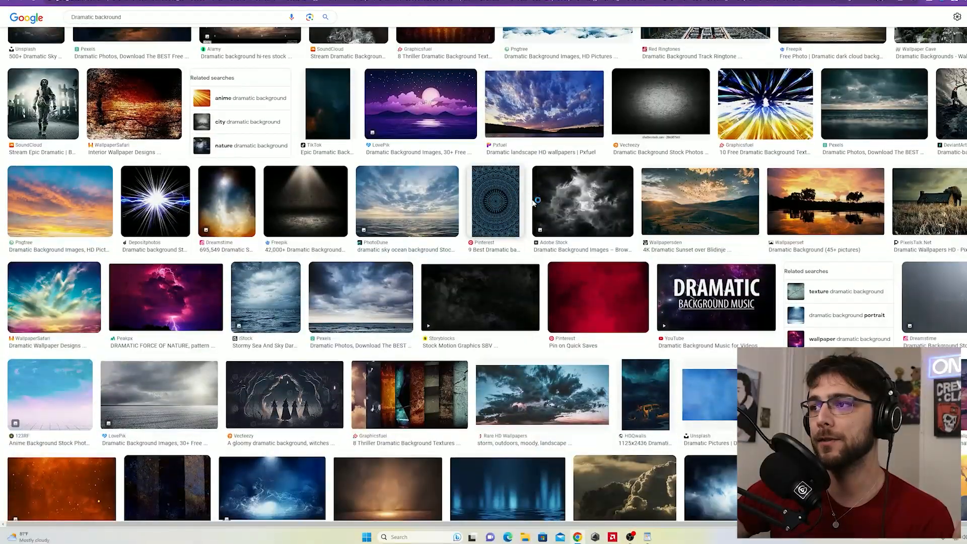
pyautogui.scroll(-3, 617, 304)
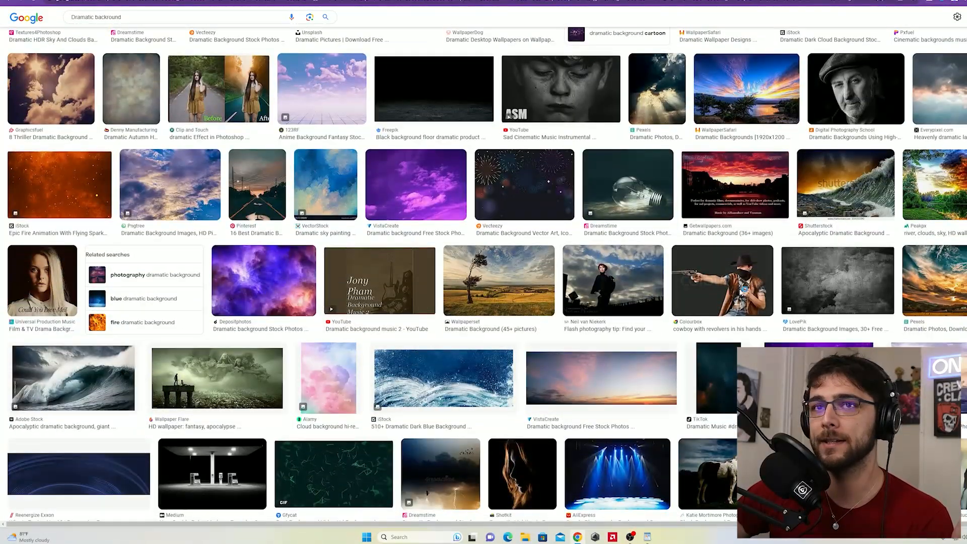
pyautogui.scroll(-10, 603, 293)
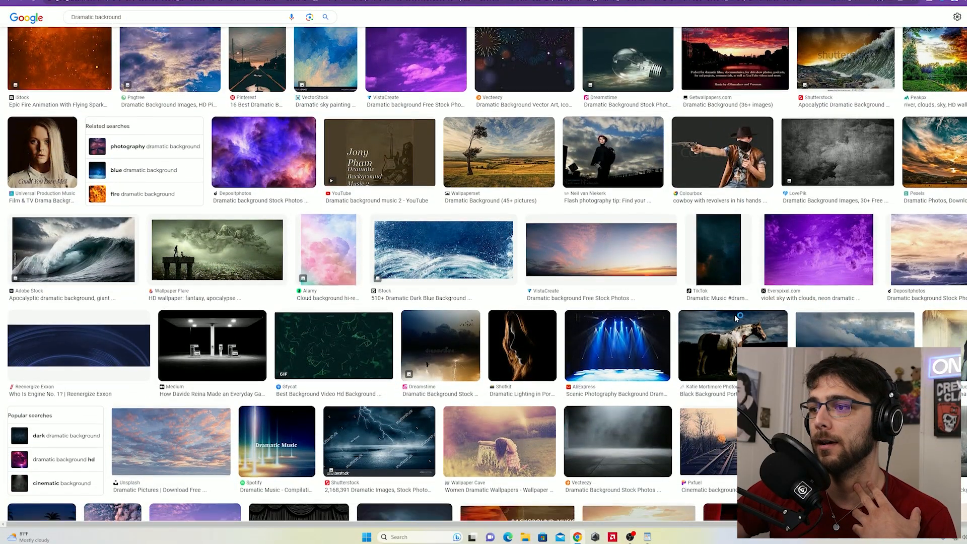
pyautogui.scroll(20, 734, 310)
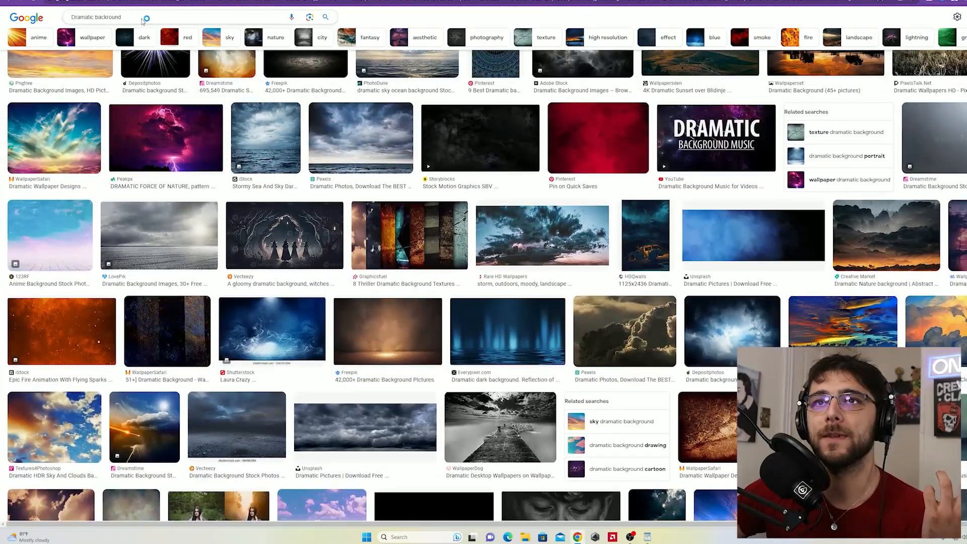
# - Change the image search to "Dramatic psychedelic"
pyautogui.click(118, 18)
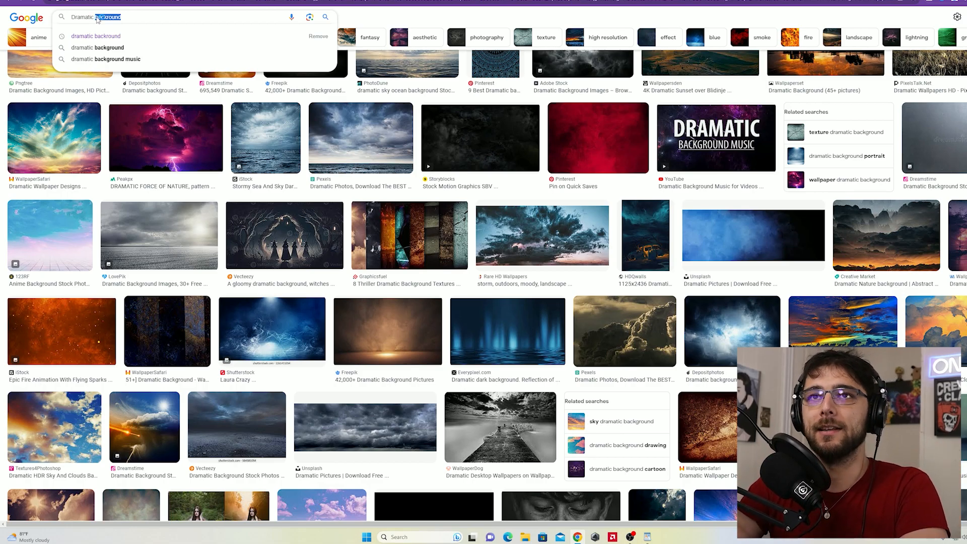
pyautogui.write('phyoc')
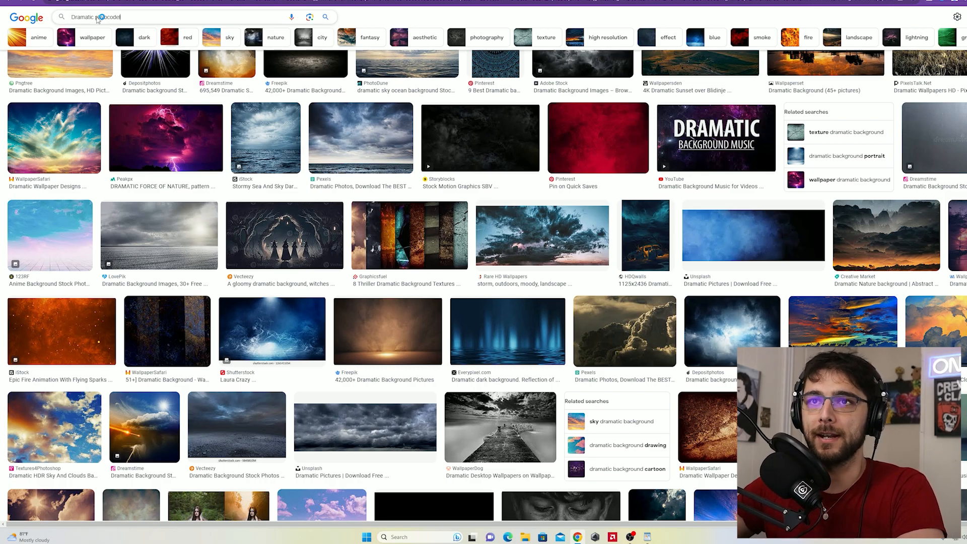
pyautogui.write('odel')
pyautogui.press('Return')
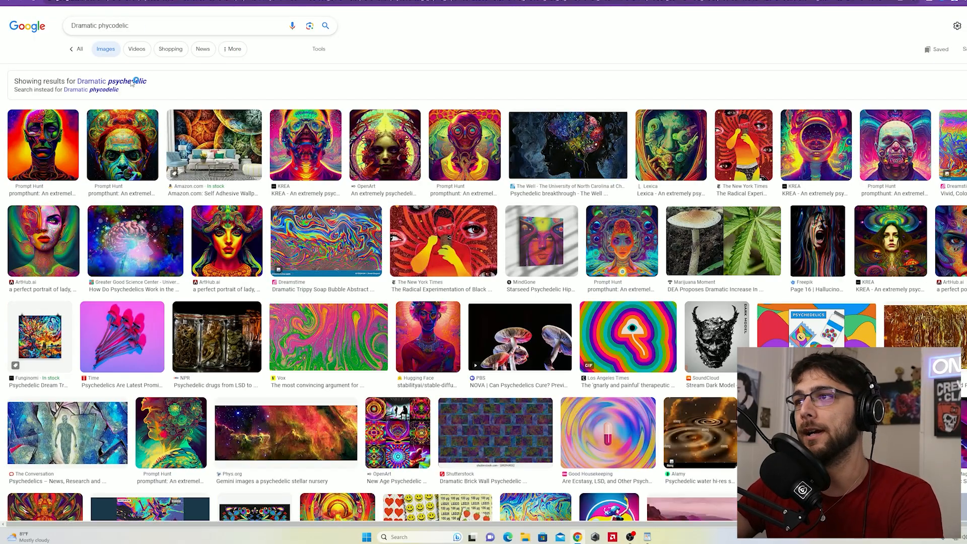
pyautogui.click(135, 82)
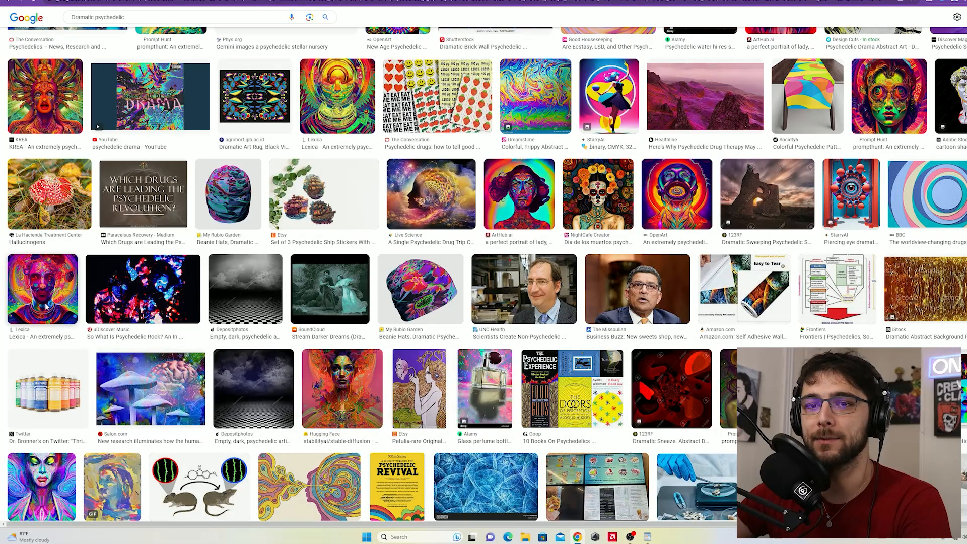
# - Copy the colourful psychedelic face image from Lexica and paste it into the thumbnail document in Photopea
pyautogui.click(46, 302)
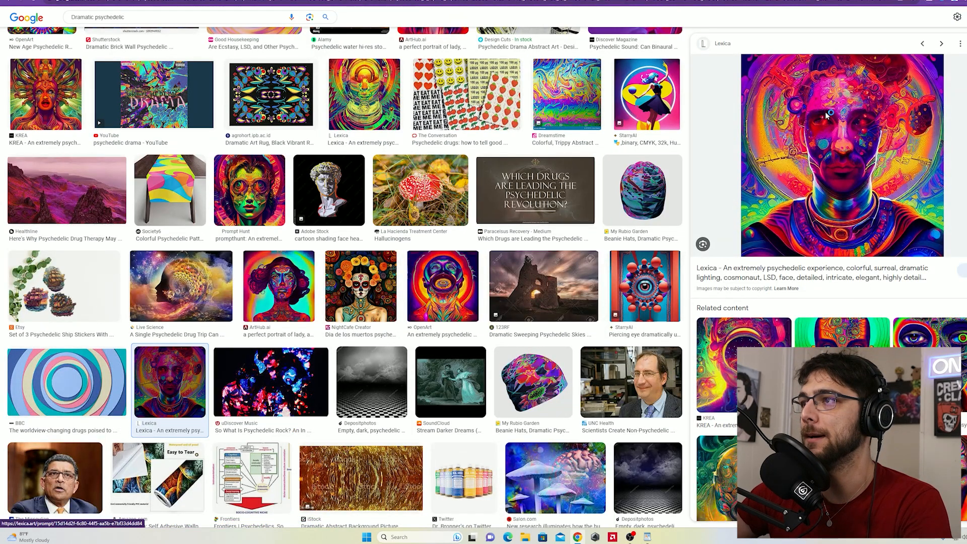
pyautogui.rightClick(805, 161)
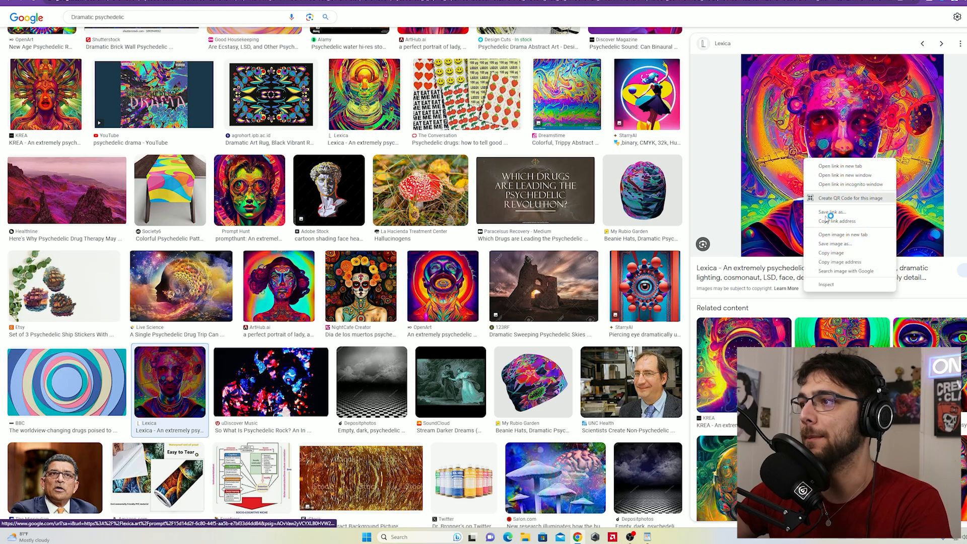
pyautogui.click(835, 253)
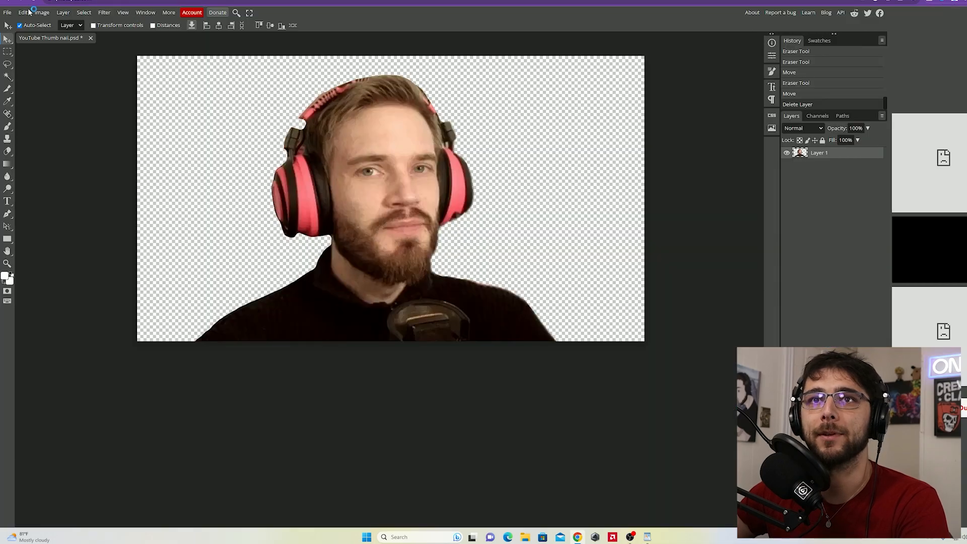
pyautogui.click(22, 12)
pyautogui.click(48, 112)
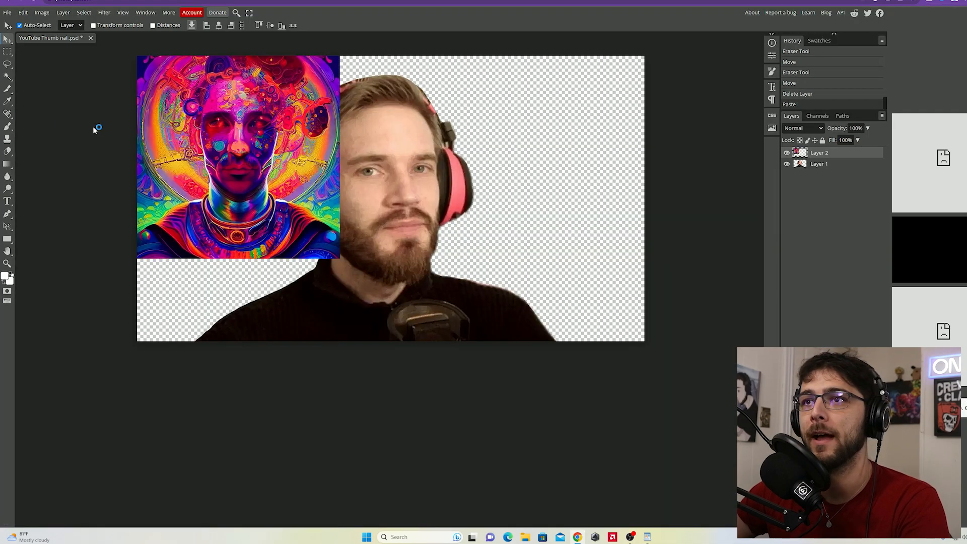
# - Place the psychedelic image layer beneath the portrait layer and align it with the canvas's top-left corner
pyautogui.moveTo(304, 164); pyautogui.dragTo(366, 177)
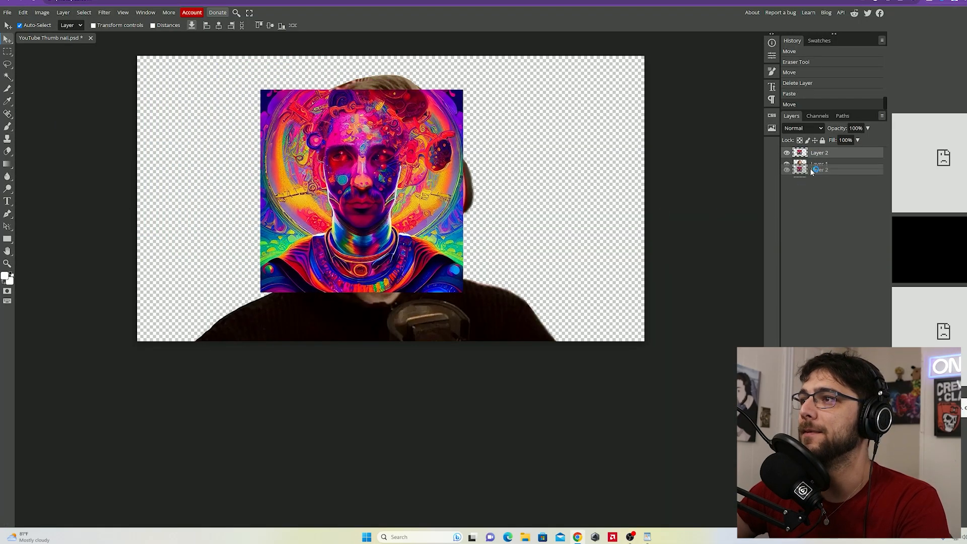
pyautogui.moveTo(811, 168); pyautogui.dragTo(811, 165)
pyautogui.moveTo(280, 125); pyautogui.dragTo(155, 89)
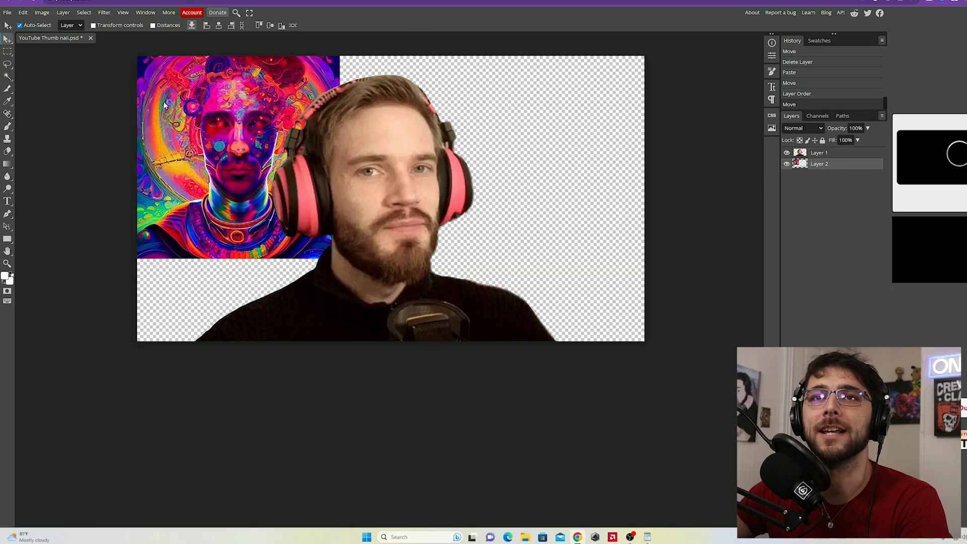
pyautogui.moveTo(186, 117); pyautogui.dragTo(588, 164)
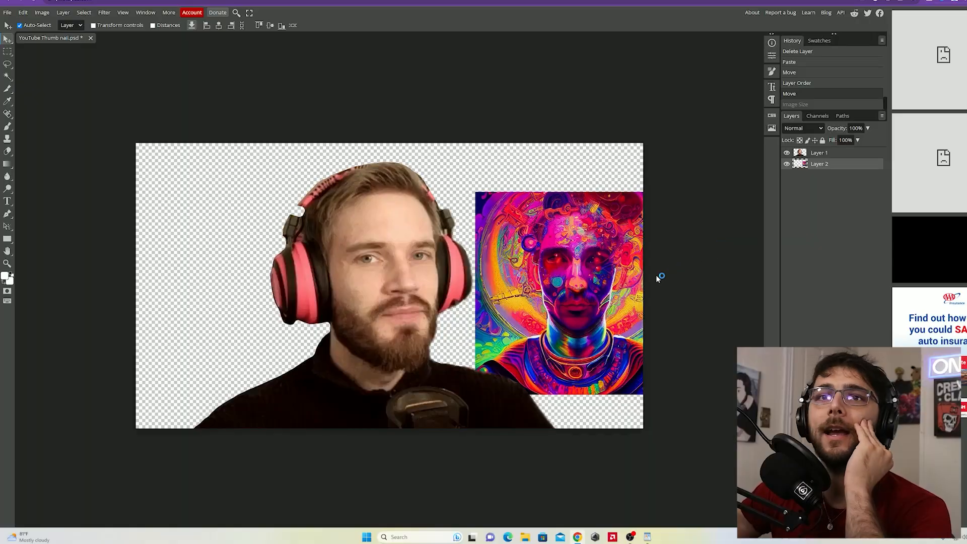
pyautogui.moveTo(655, 274); pyautogui.dragTo(236, 241)
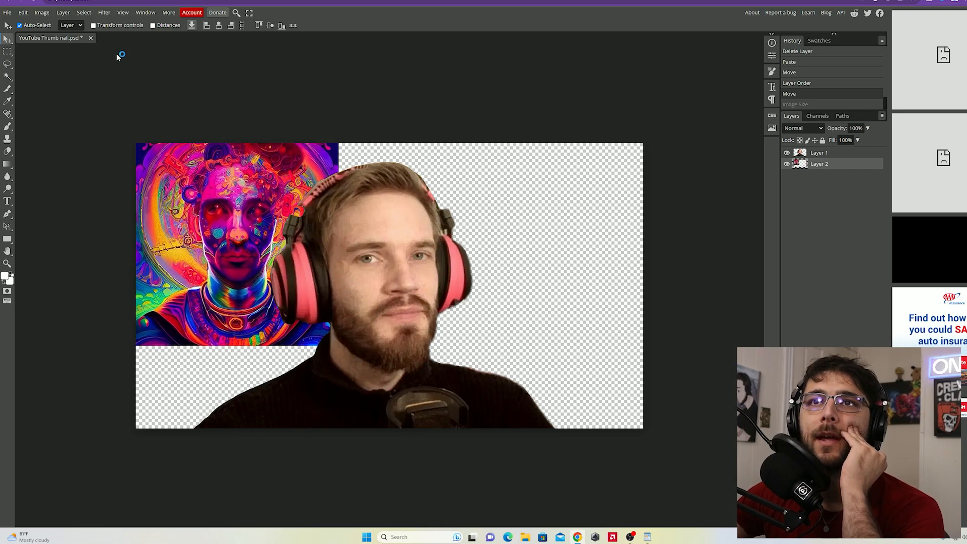
# - Turn on transform controls and stretch the psychedelic image to fill the canvas, at 250% width and 140.63% height
pyautogui.click(93, 25)
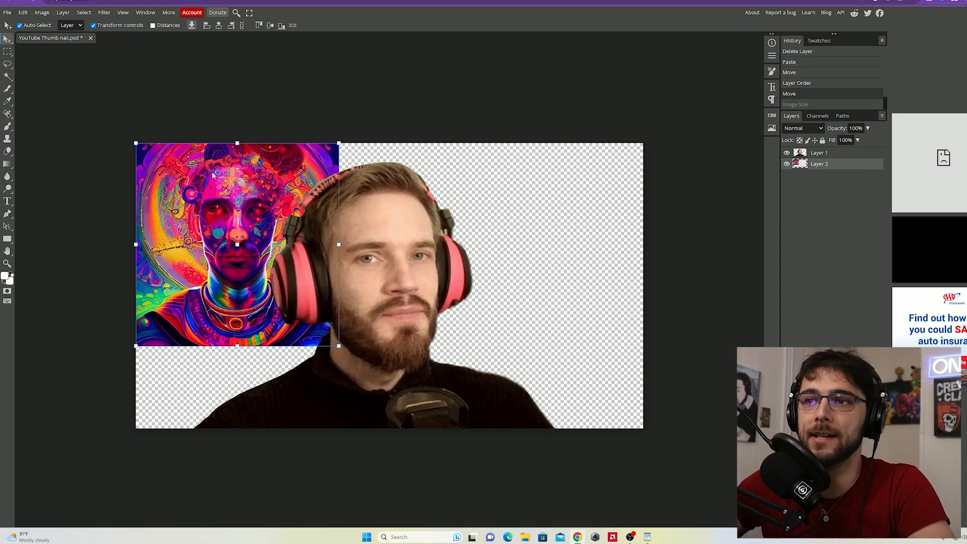
pyautogui.moveTo(340, 245); pyautogui.dragTo(645, 272)
pyautogui.moveTo(391, 144); pyautogui.dragTo(390, 142)
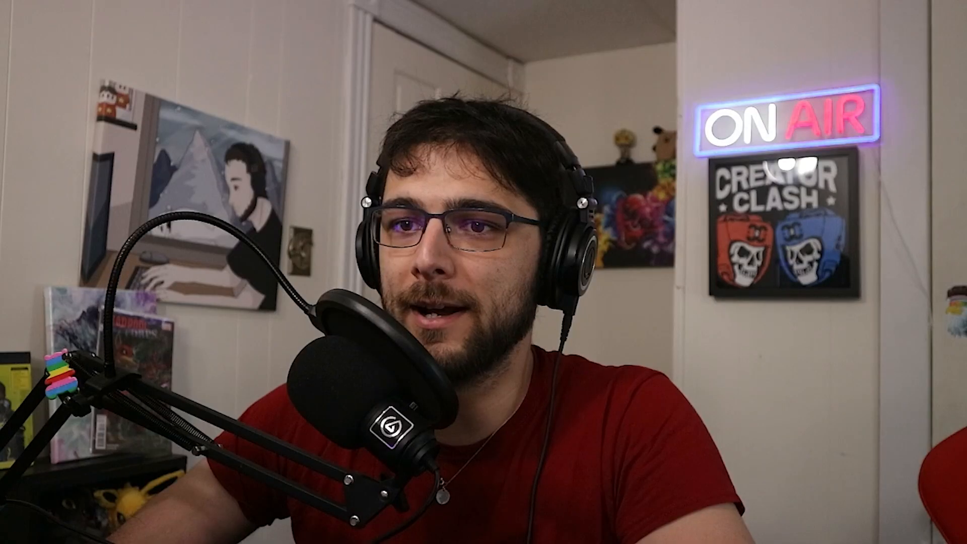
pyautogui.moveTo(389, 345); pyautogui.dragTo(396, 431)
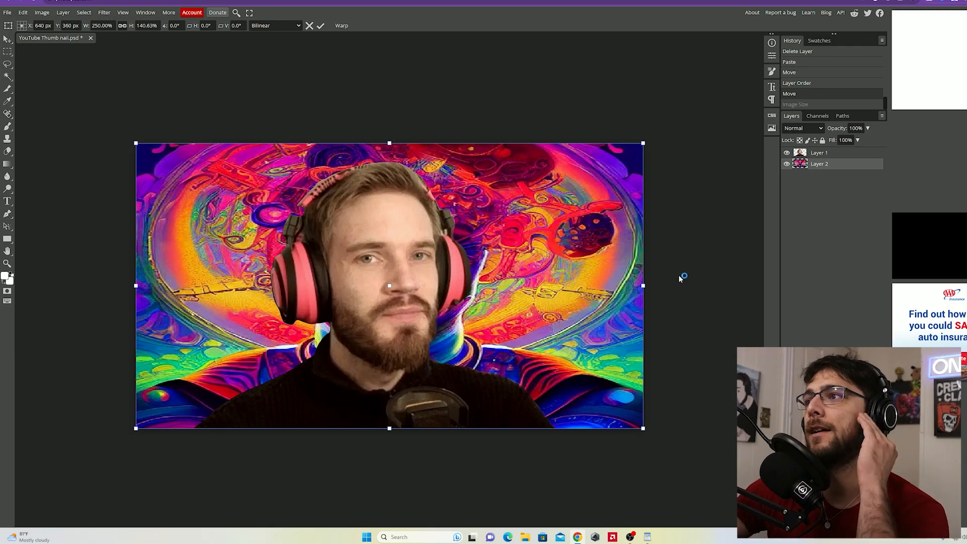
# - Open the portrait layer's blending options and enable the Outer Glow effect
pyautogui.click(807, 153)
pyautogui.rightClick(808, 154)
pyautogui.click(818, 160)
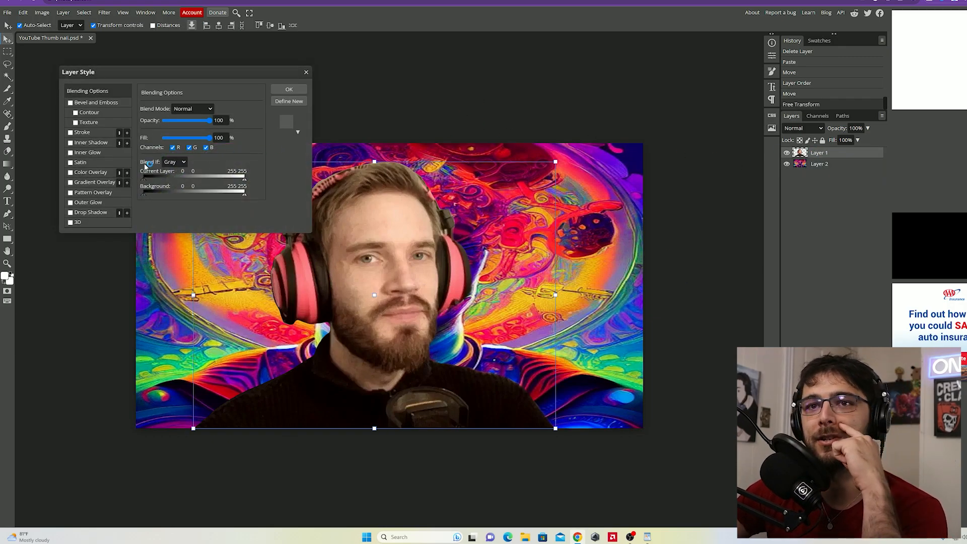
pyautogui.click(70, 202)
pyautogui.click(87, 202)
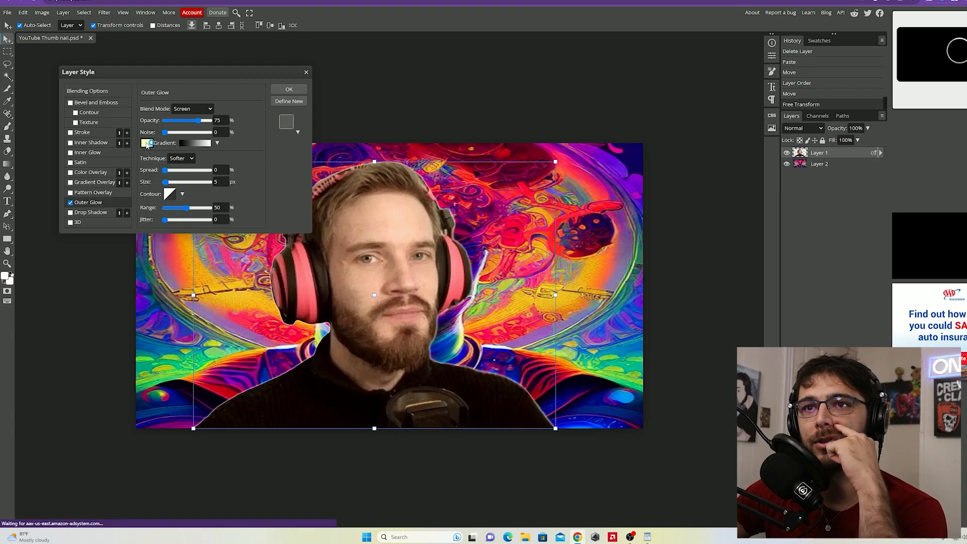
# - Set the outer glow colour to the yellow-green abcd2a sampled from the psychedelic background
pyautogui.scroll(-1, 146, 126)
pyautogui.click(146, 130)
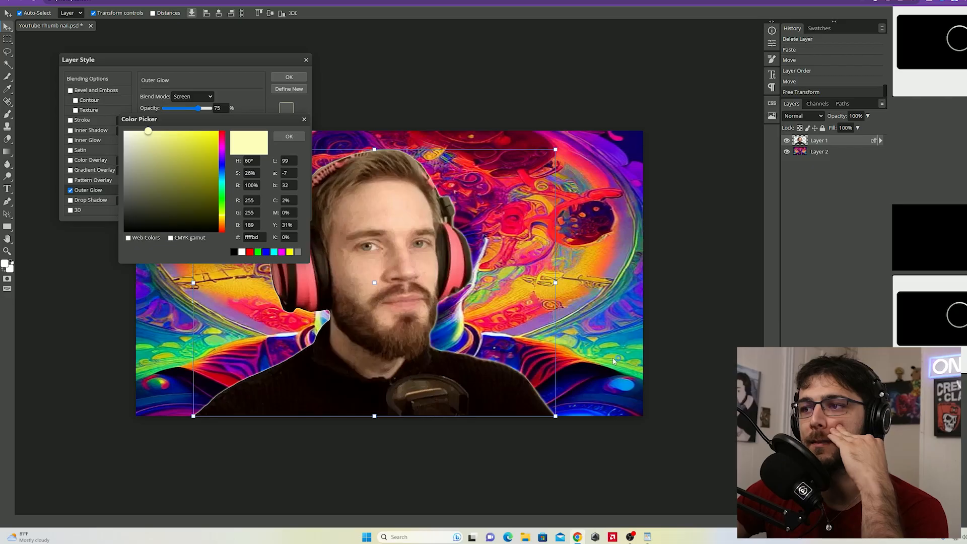
pyautogui.click(614, 359)
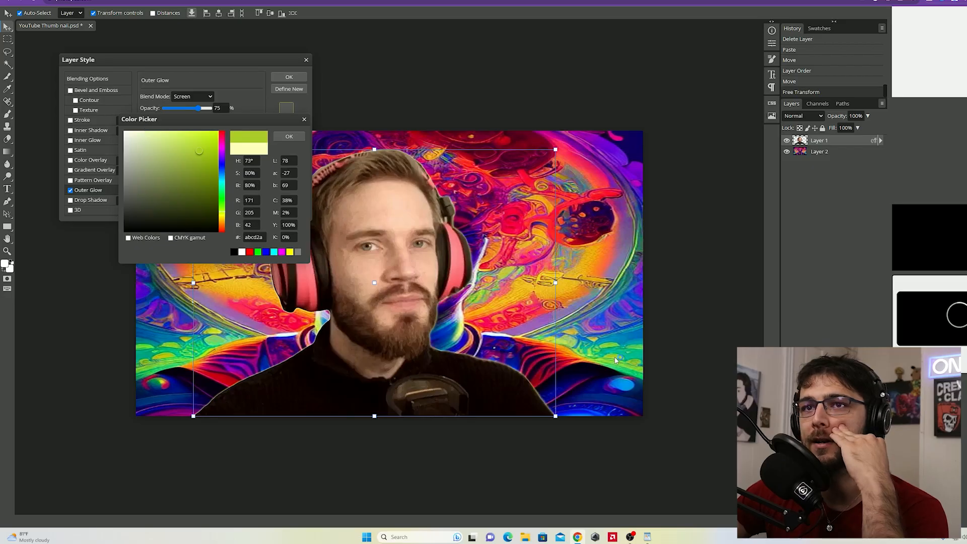
pyautogui.click(289, 136)
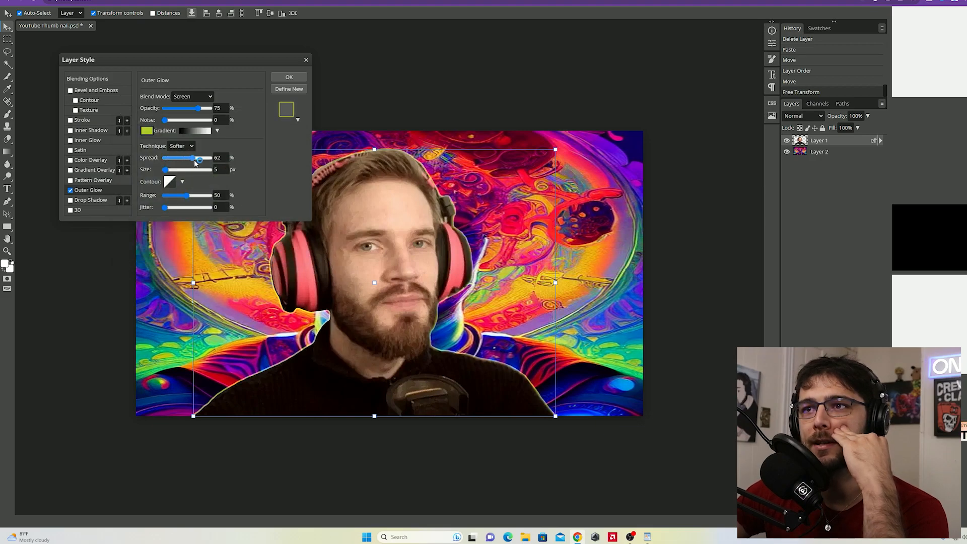
# - Set the portrait's outer glow to Normal blending, 100% opacity, 100% spread and 125 px size, using the Softer technique
pyautogui.moveTo(172, 172); pyautogui.dragTo(250, 165)
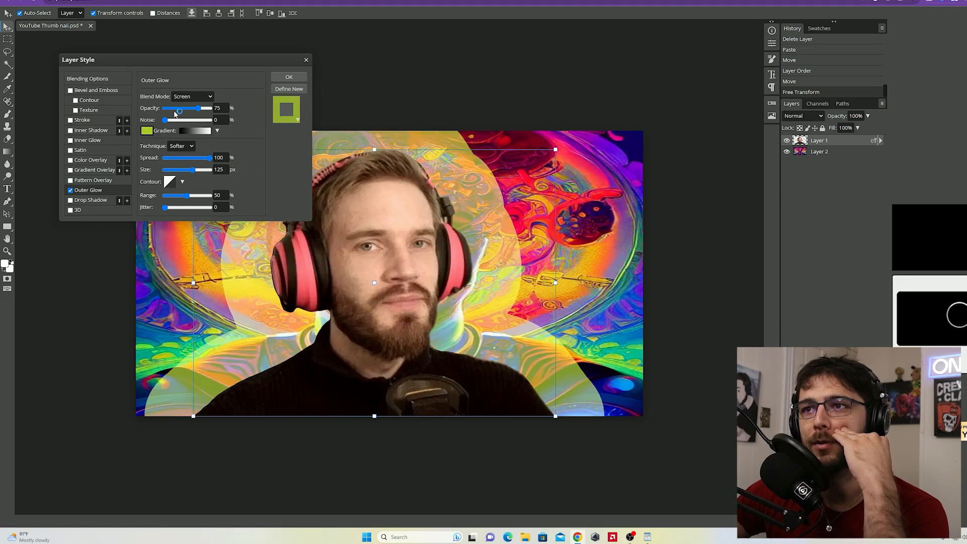
pyautogui.moveTo(200, 110); pyautogui.dragTo(235, 113)
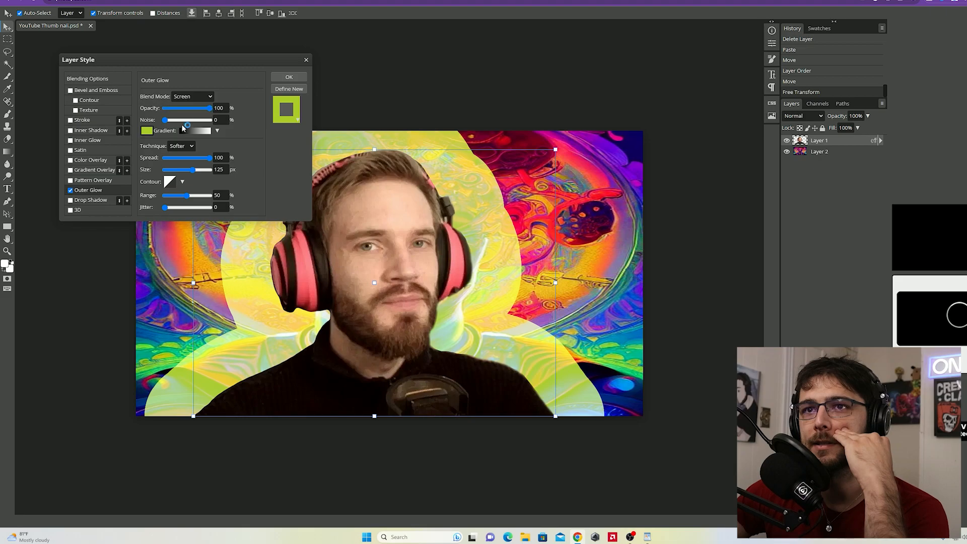
pyautogui.click(190, 146)
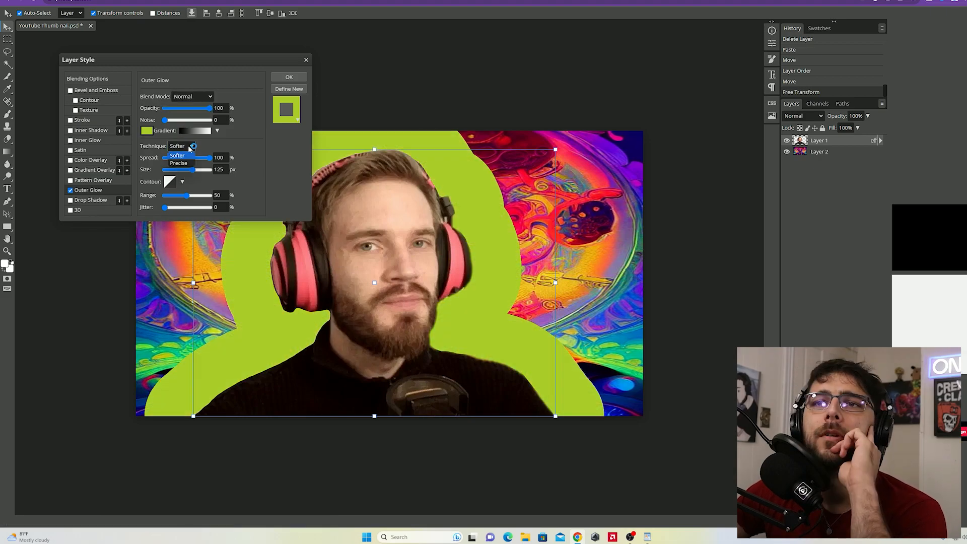
pyautogui.click(187, 156)
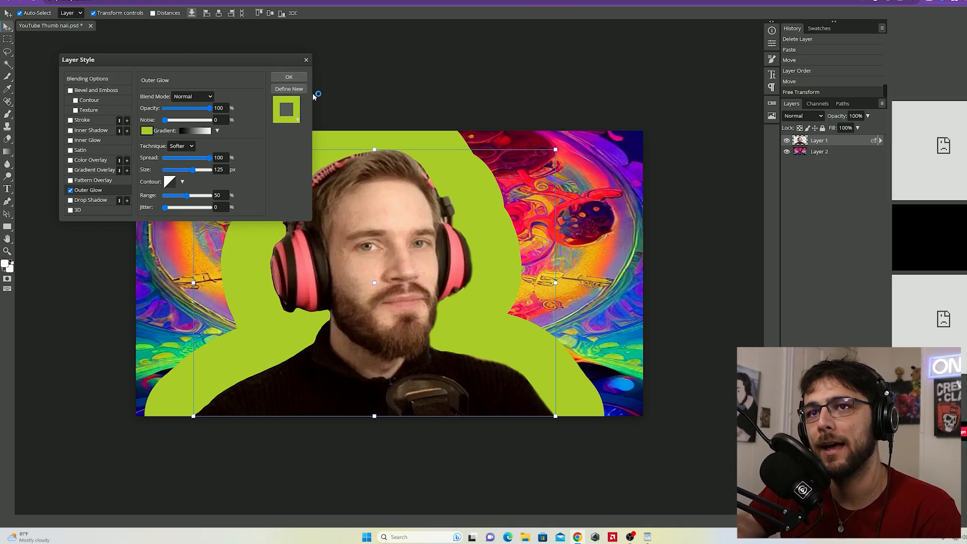
# - Soften the portrait's outer glow to 1% spread and 200 px size, and apply the layer style
pyautogui.moveTo(211, 160); pyautogui.dragTo(166, 161)
pyautogui.moveTo(193, 169); pyautogui.dragTo(216, 178)
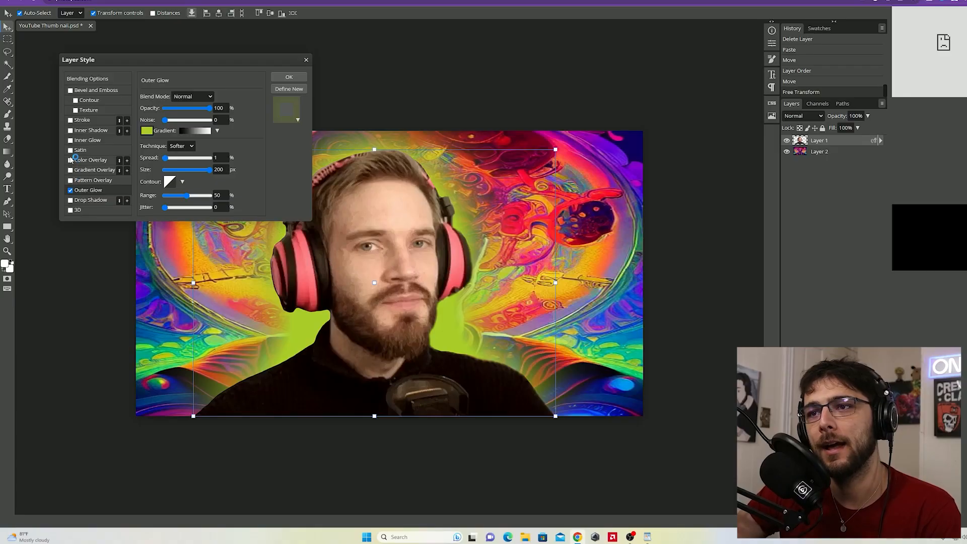
pyautogui.moveTo(243, 62); pyautogui.dragTo(841, 284)
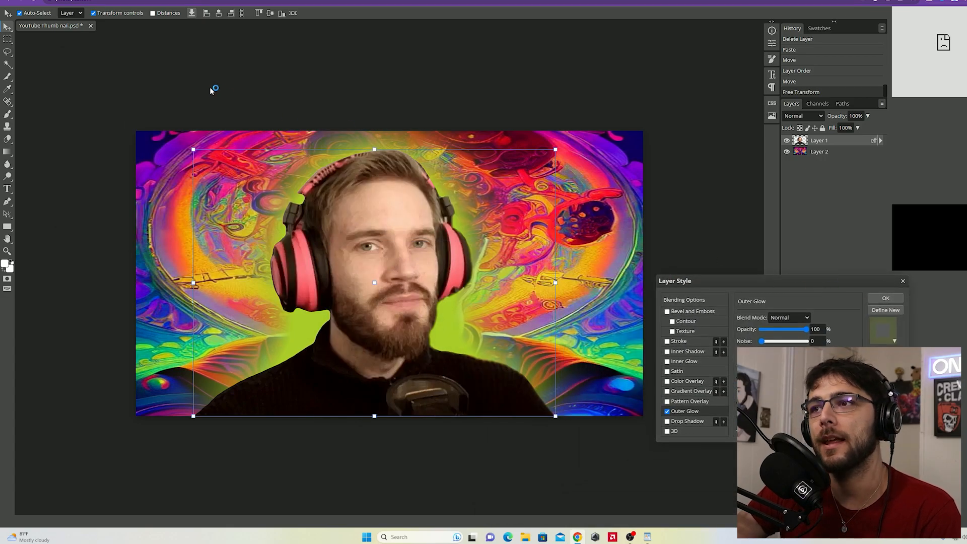
pyautogui.click(885, 297)
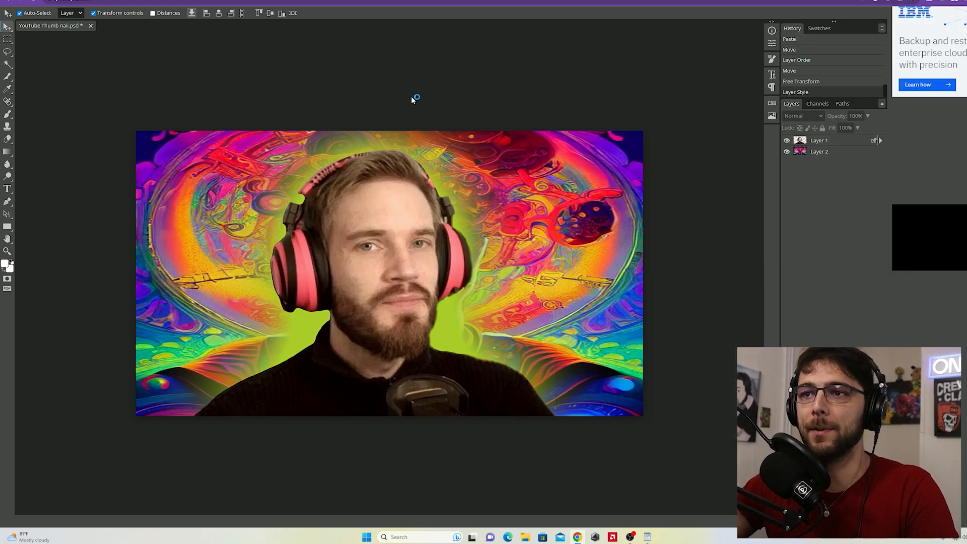
pyautogui.hotkey('ctrl', '-')
pyautogui.hotkey('ctrl', '-')
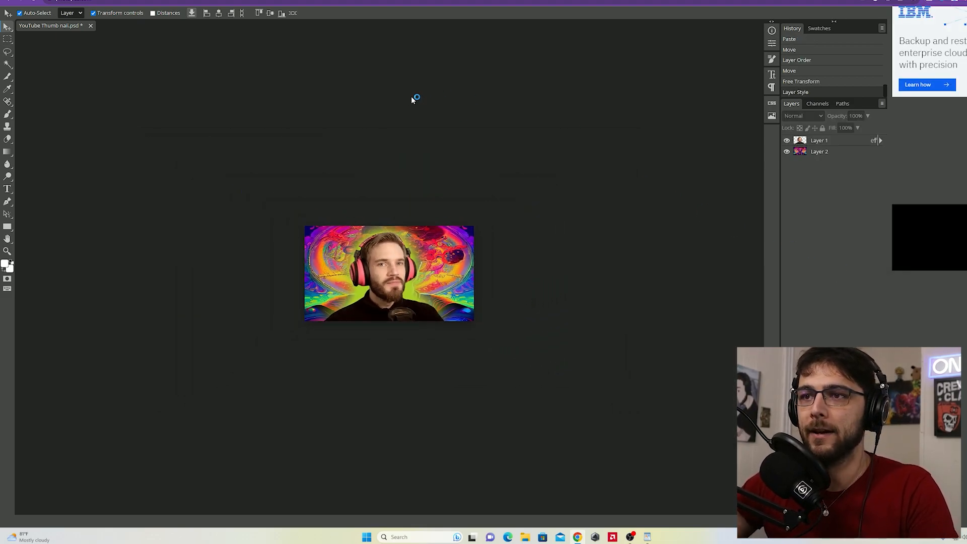
pyautogui.hotkey('ctrl', '+')
pyautogui.hotkey('ctrl', '+')
pyautogui.hotkey('ctrl', '+')
pyautogui.hotkey('ctrl', '-')
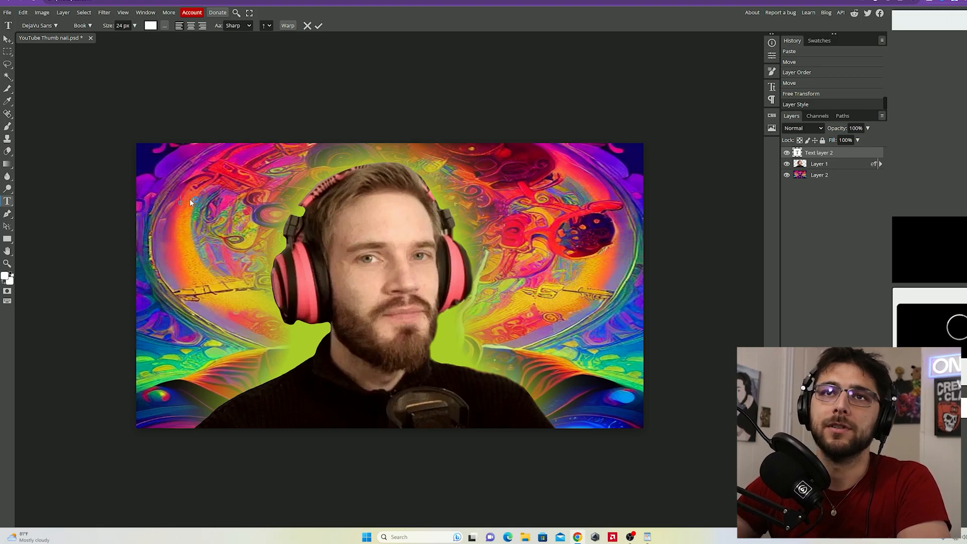
# - Set the new text layer's font to Bangers and enter the title "FREE THUMBNAIL TOOL !!!"
pyautogui.click(56, 25)
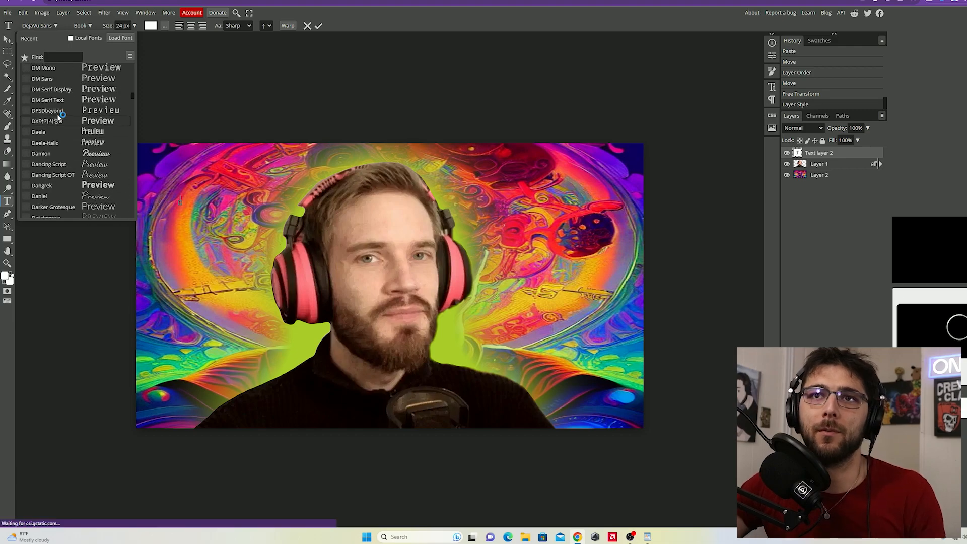
pyautogui.scroll(10, 65, 119)
pyautogui.scroll(5, 74, 121)
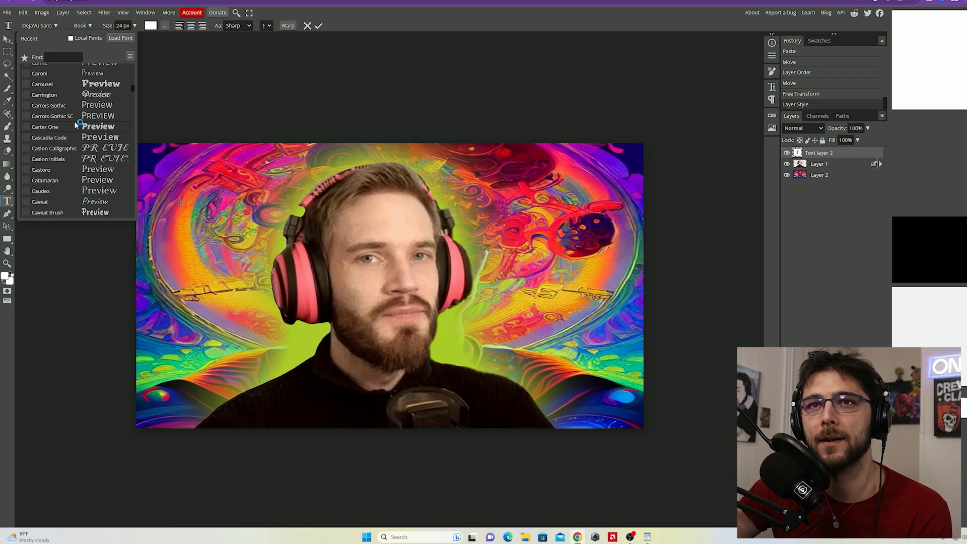
pyautogui.scroll(10, 76, 124)
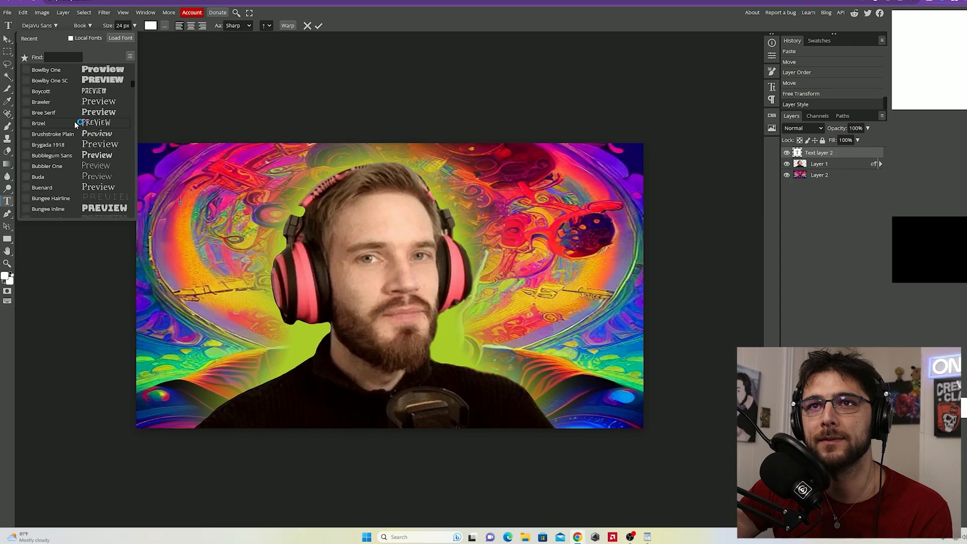
pyautogui.scroll(5, 96, 123)
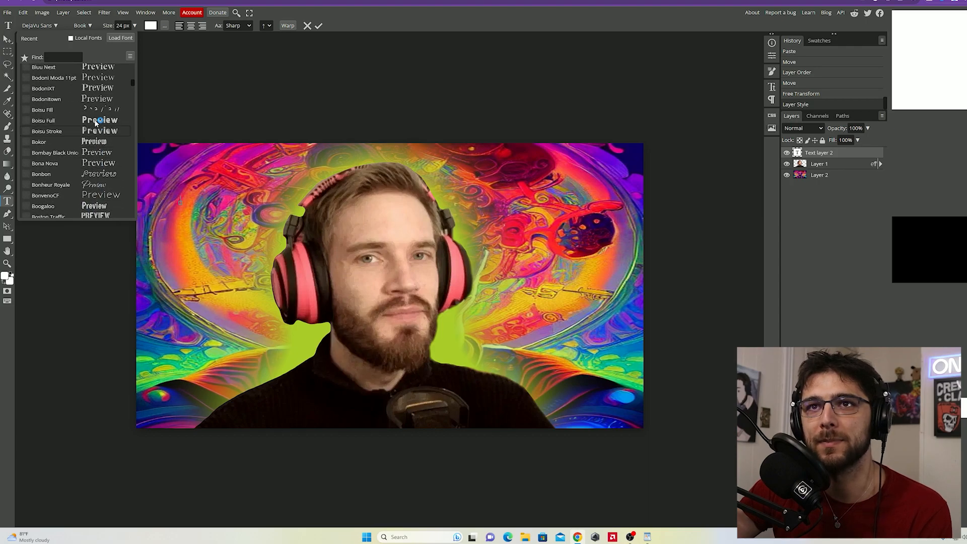
pyautogui.scroll(5, 95, 123)
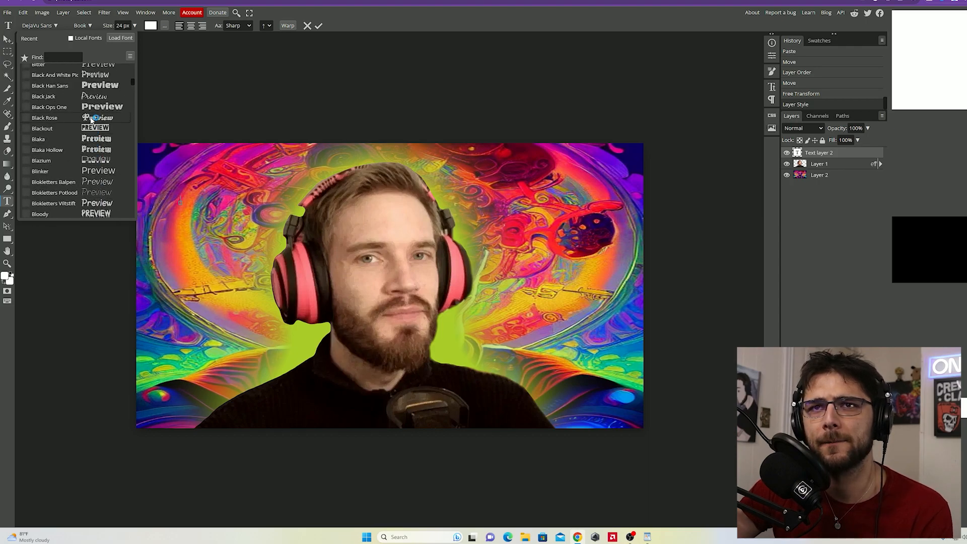
pyautogui.scroll(5, 96, 132)
pyautogui.scroll(5, 97, 135)
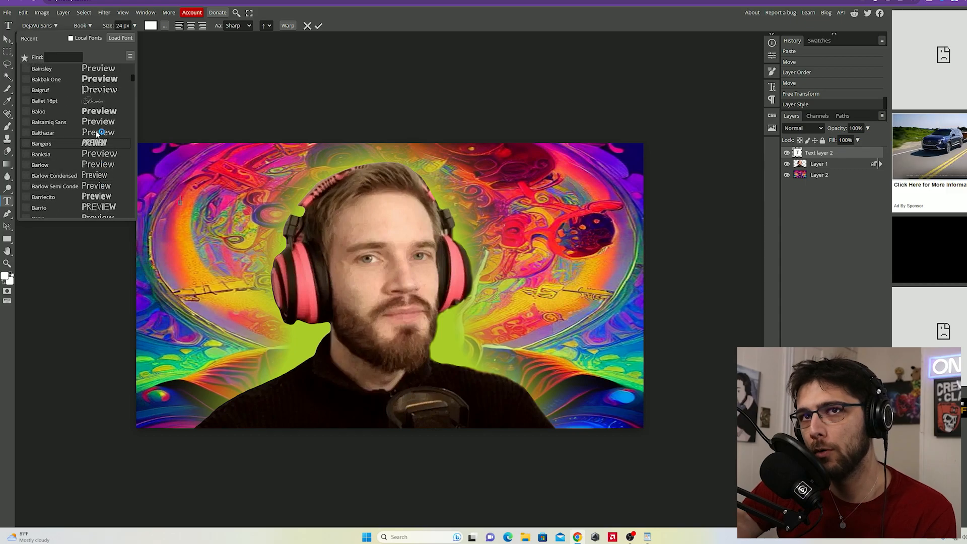
pyautogui.scroll(3, 97, 131)
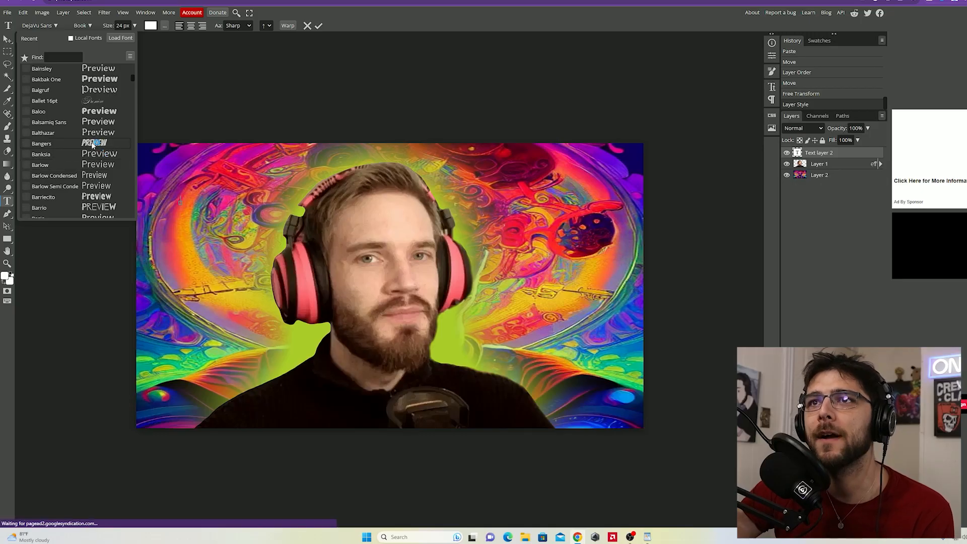
pyautogui.click(99, 158)
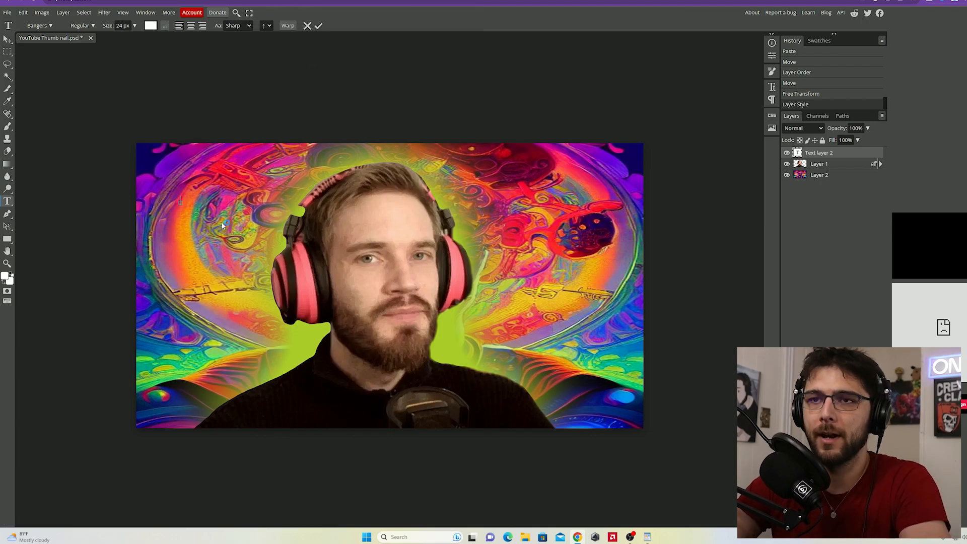
pyautogui.write('fdsgfd')
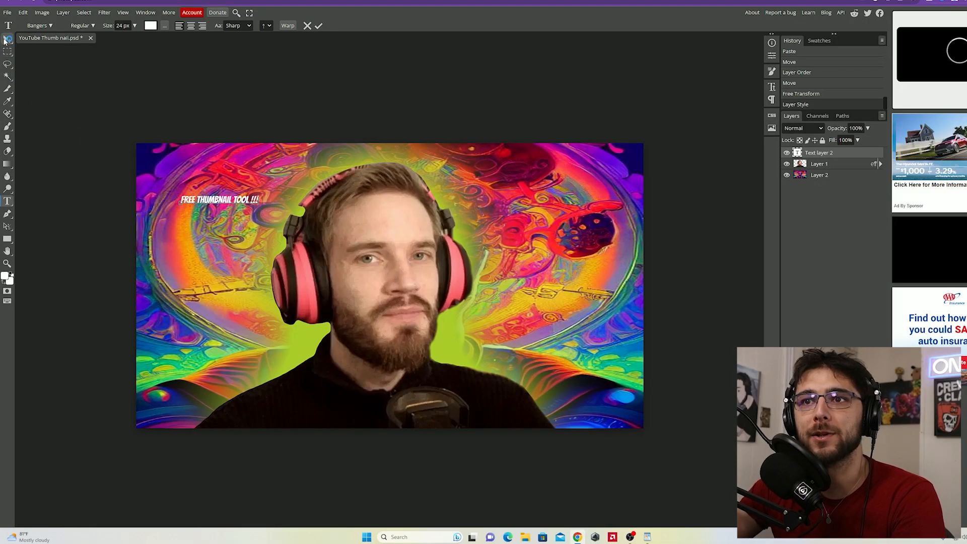
# - Enlarge the title to 515.66% width and 695% height and place it along the canvas's lower-left edge
pyautogui.click(5, 39)
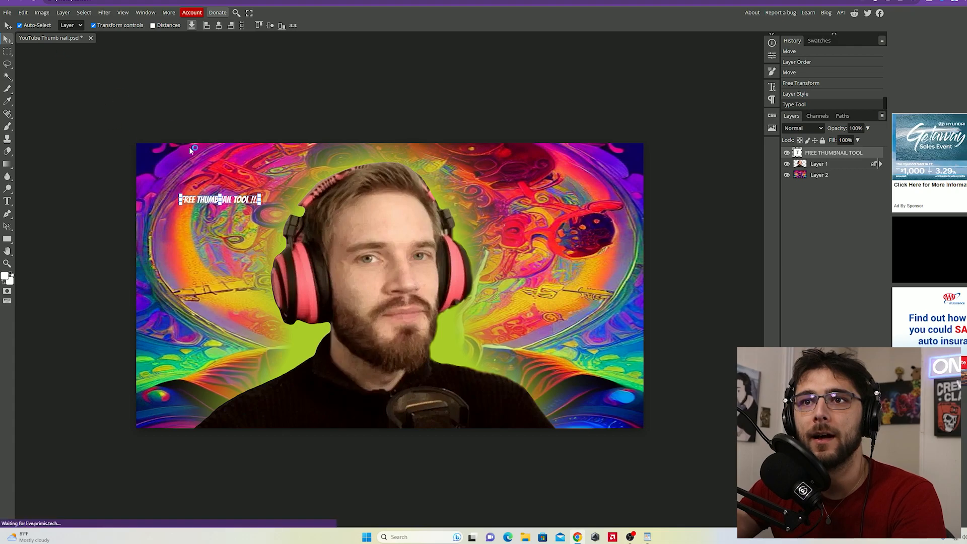
pyautogui.moveTo(180, 195); pyautogui.dragTo(15, 126)
pyautogui.moveTo(225, 204); pyautogui.dragTo(461, 406)
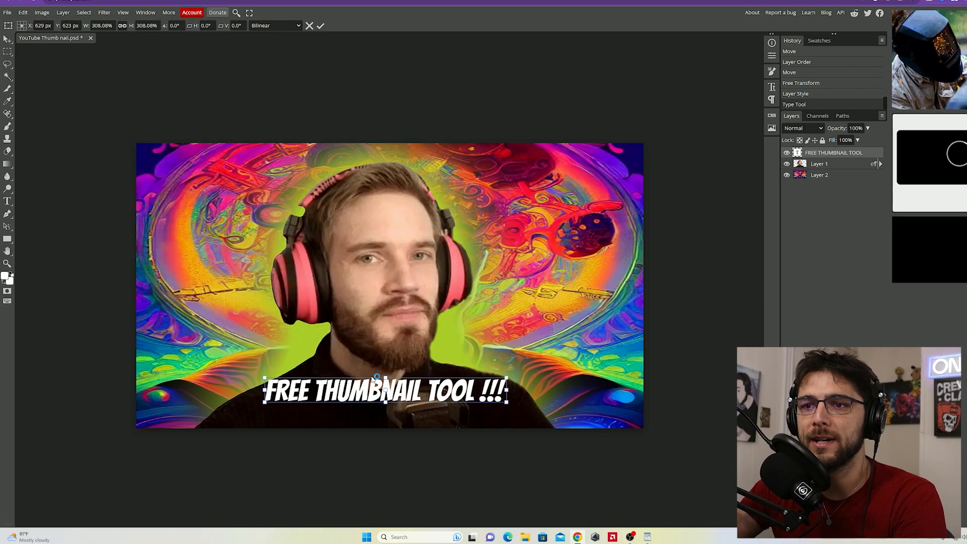
pyautogui.moveTo(266, 378); pyautogui.dragTo(113, 327)
pyautogui.moveTo(314, 375); pyautogui.dragTo(349, 390)
pyautogui.moveTo(156, 382); pyautogui.dragTo(152, 381)
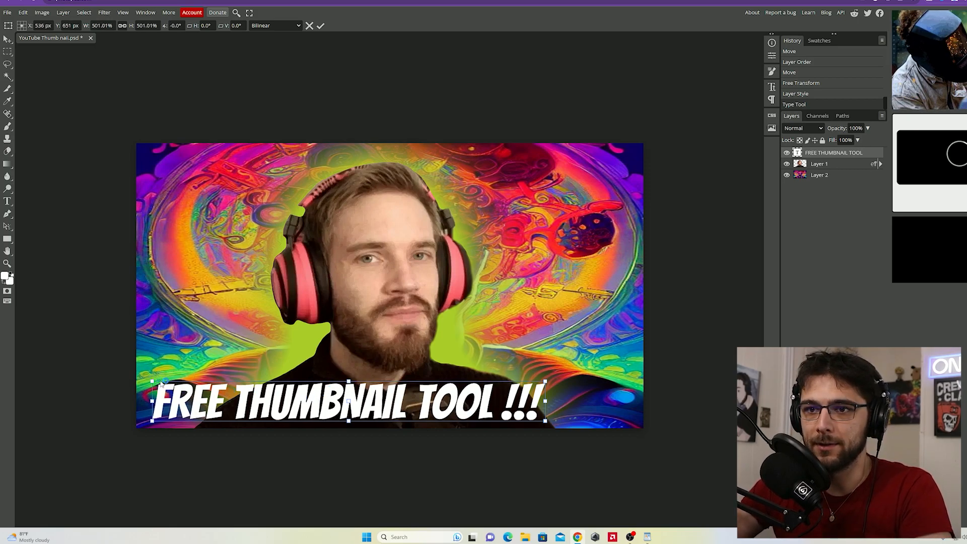
pyautogui.moveTo(287, 412)
pyautogui.mouseDown()
pyautogui.moveTo(273, 412)
pyautogui.moveTo(275, 402)
pyautogui.mouseUp()
pyautogui.moveTo(339, 415); pyautogui.dragTo(339, 428)
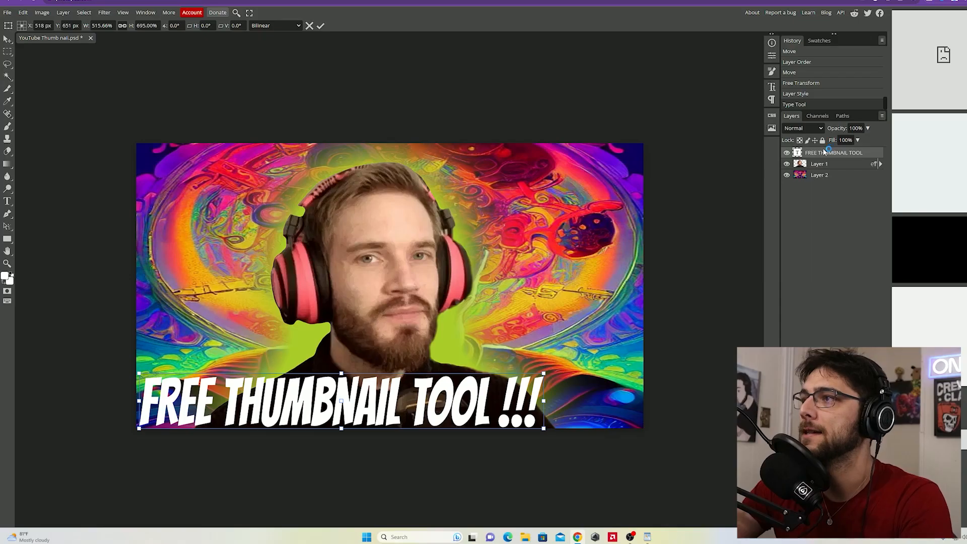
# - Open the title layer's blending options, enable Outer Glow and set the glow colour to black
pyautogui.rightClick(827, 153)
pyautogui.click(830, 160)
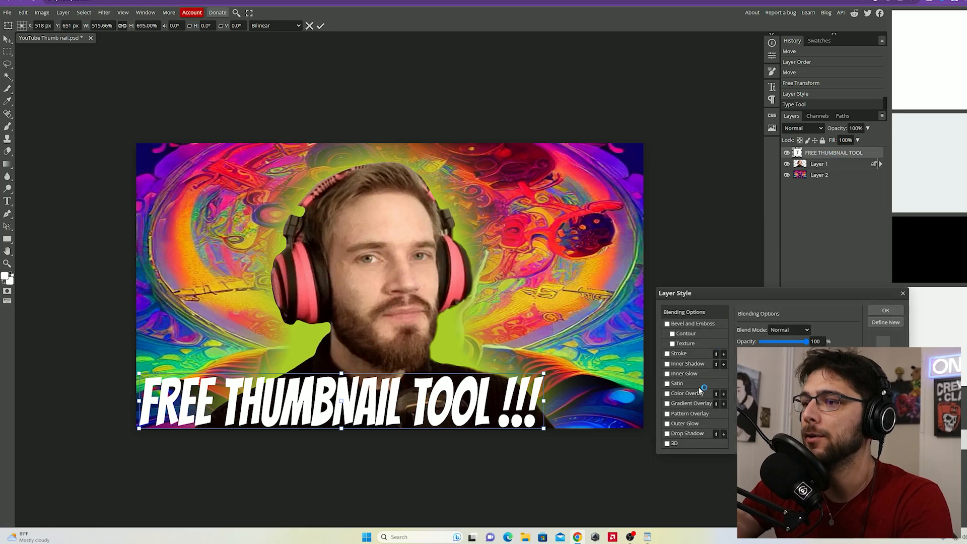
pyautogui.click(667, 424)
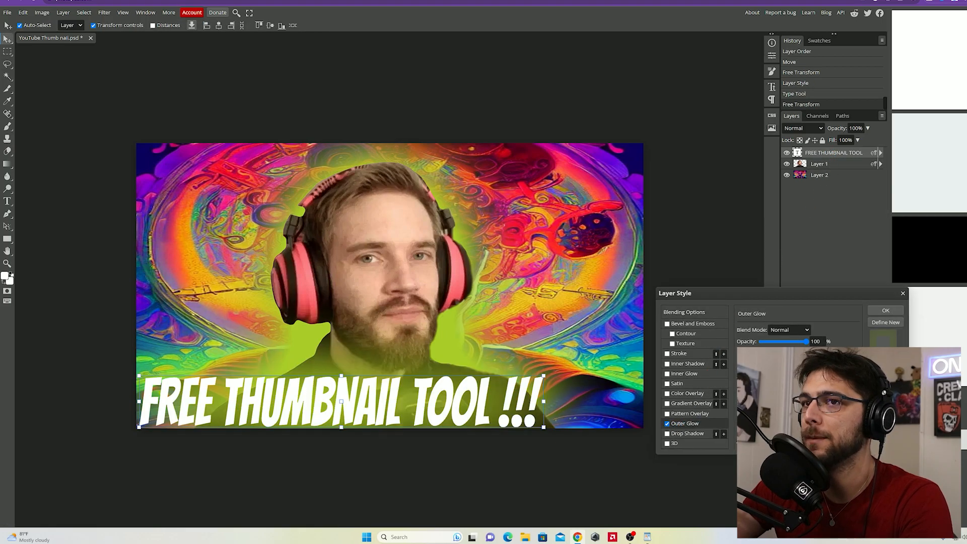
pyautogui.click(764, 365)
pyautogui.moveTo(160, 226); pyautogui.dragTo(153, 263)
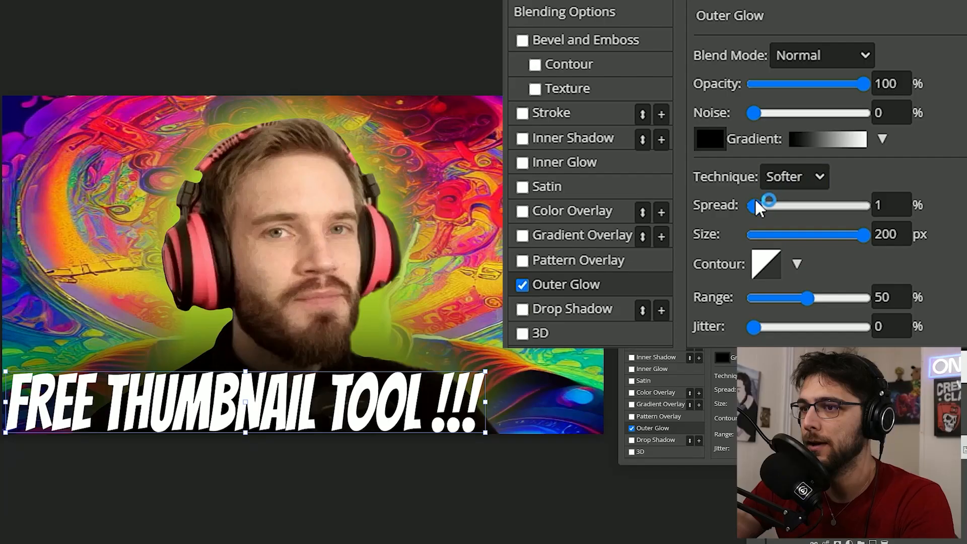
# - Set the title's outer glow to 100% spread and 15 px size, apply it, and slightly adjust the title's transform
pyautogui.moveTo(757, 201); pyautogui.dragTo(902, 208)
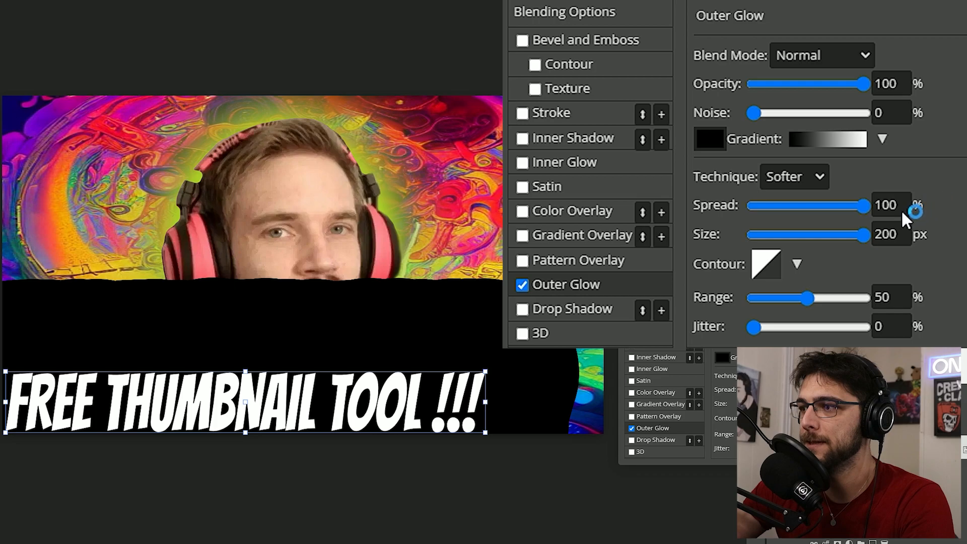
pyautogui.moveTo(864, 235); pyautogui.dragTo(763, 241)
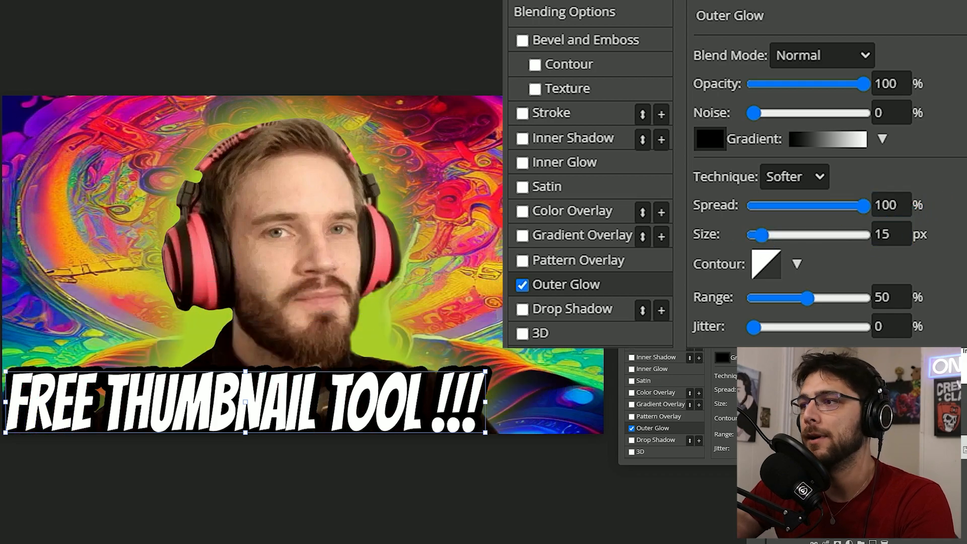
pyautogui.click(875, 297)
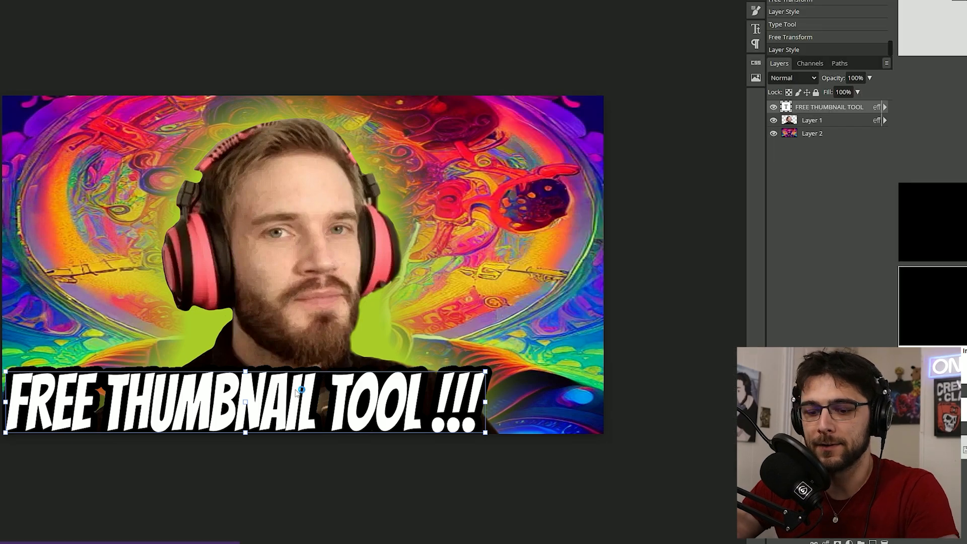
pyautogui.moveTo(248, 373); pyautogui.dragTo(260, 388)
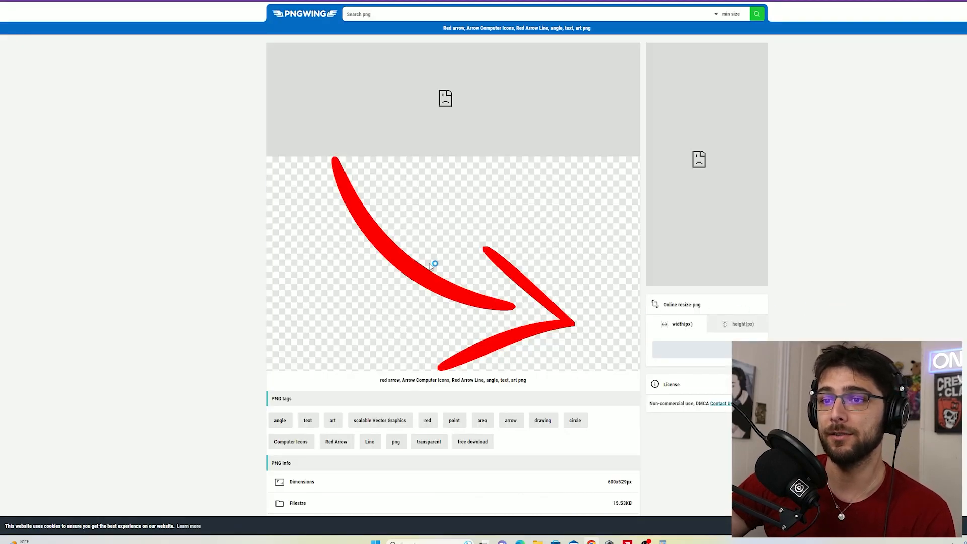
# - On PNGWing, request the red arrow PNG download and answer the click-in-order character check
pyautogui.scroll(-2, 411, 315)
pyautogui.click(440, 427)
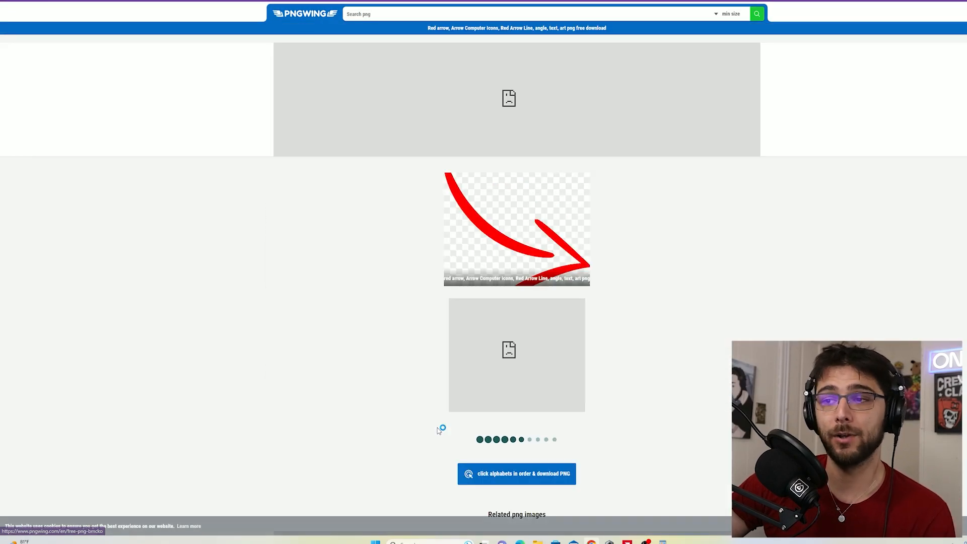
pyautogui.click(485, 473)
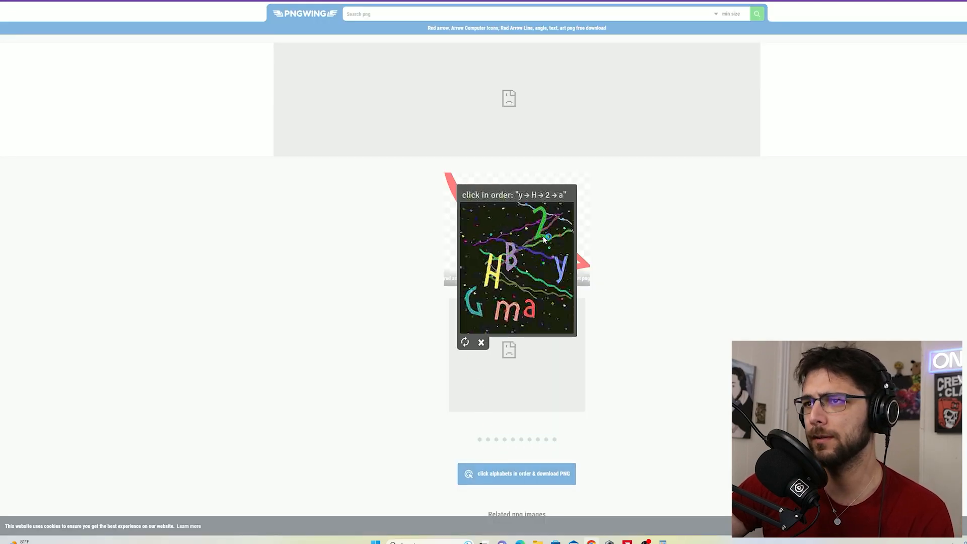
pyautogui.click(526, 281)
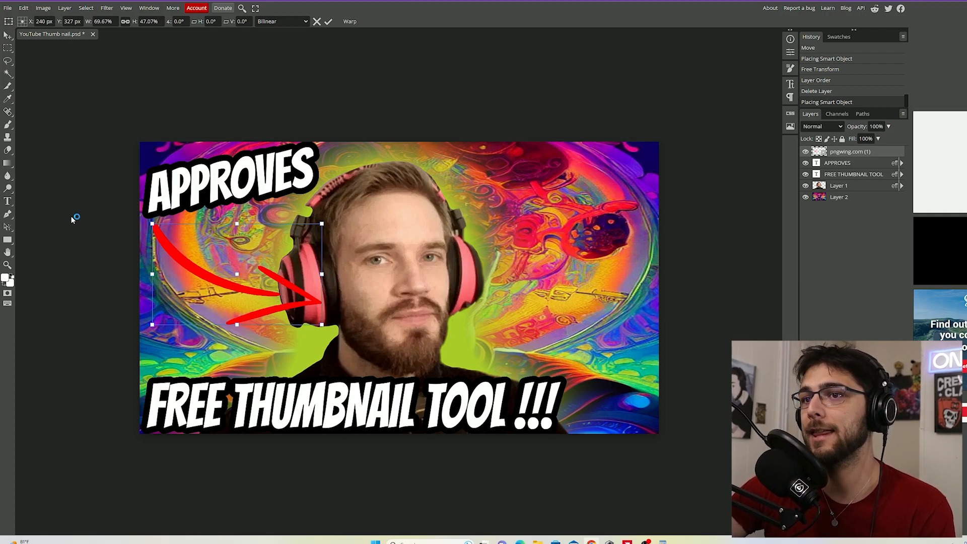
# - Export the finished thumbnail as a 1280 × 720 px JPG
pyautogui.click(7, 8)
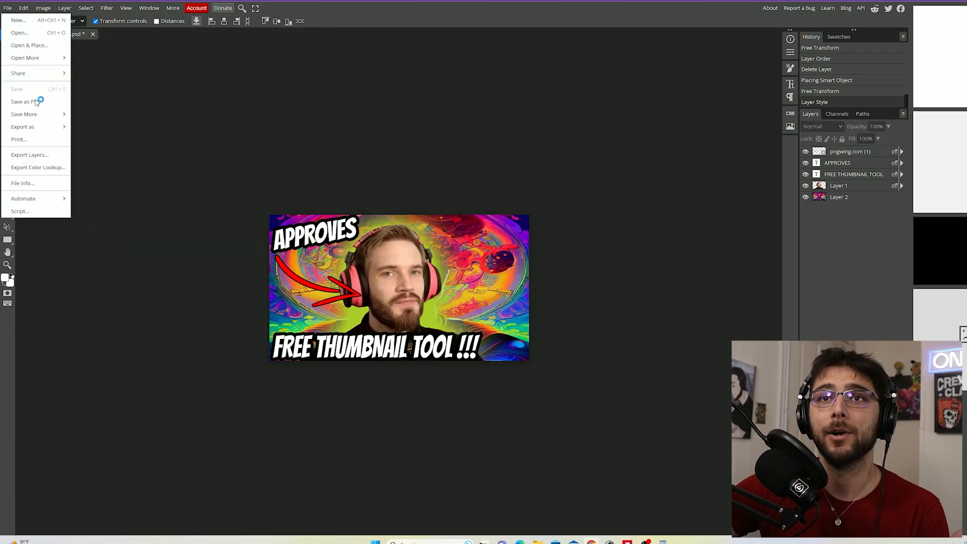
pyautogui.click(35, 128)
pyautogui.click(88, 139)
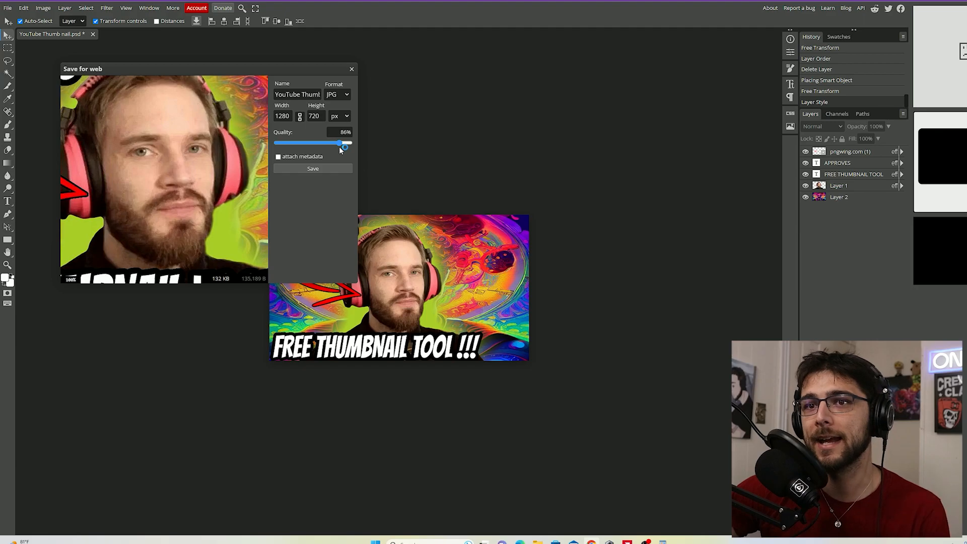
pyautogui.click(318, 169)
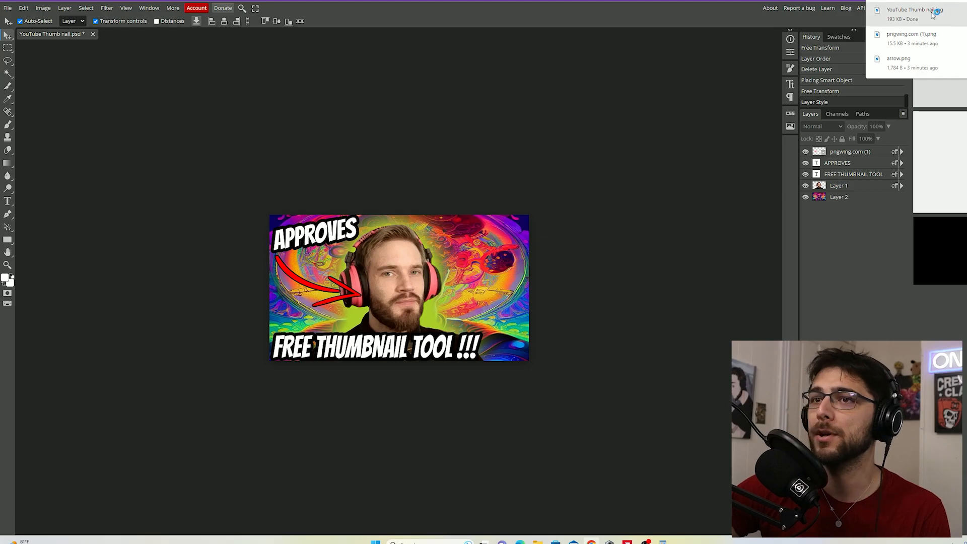
# - Open the downloaded YouTube Thumb nail.jpg to check the exported thumbnail, and return to the editor
pyautogui.click(914, 12)
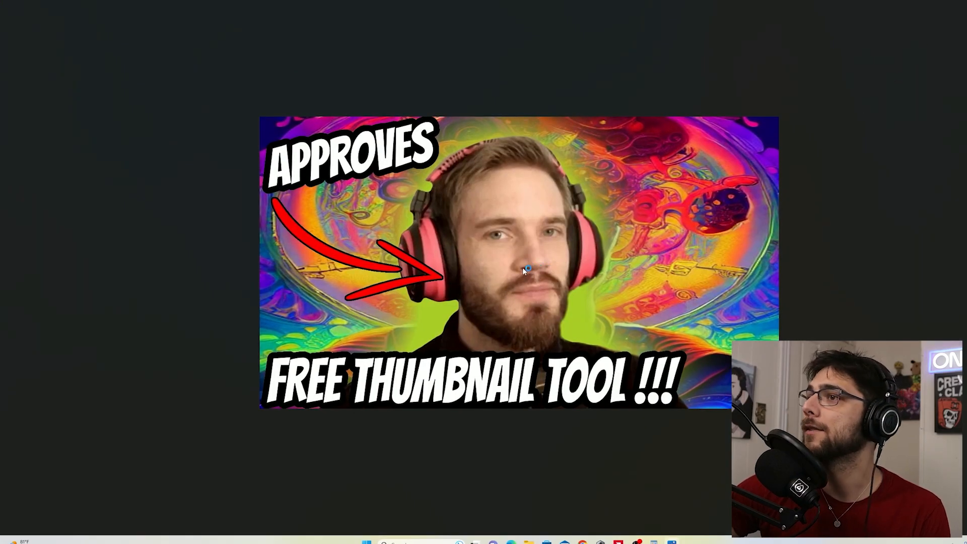
pyautogui.press('Escape')
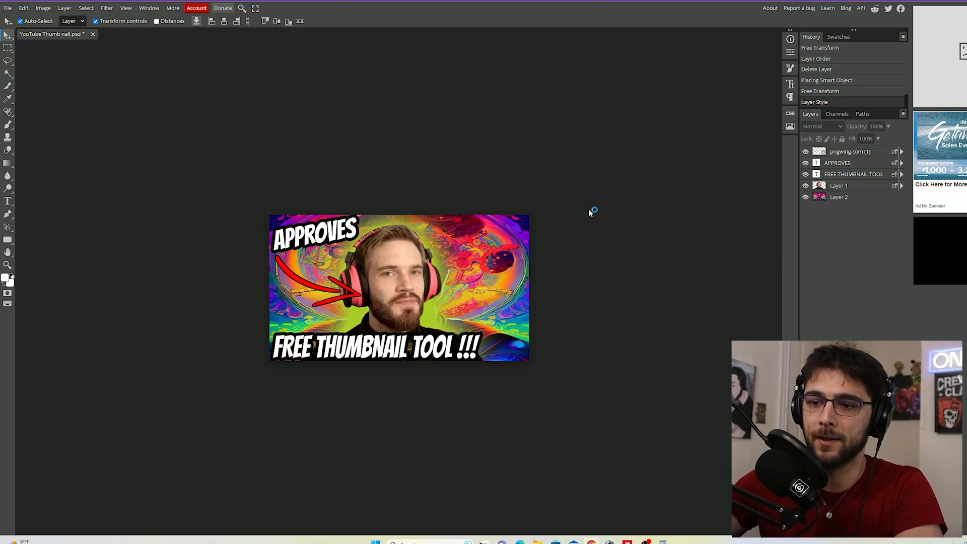
# - Search the computer for "scree", launch Snipping Tool and try to snip the thumbnail on the canvas
pyautogui.click(430, 541)
pyautogui.write('scra')
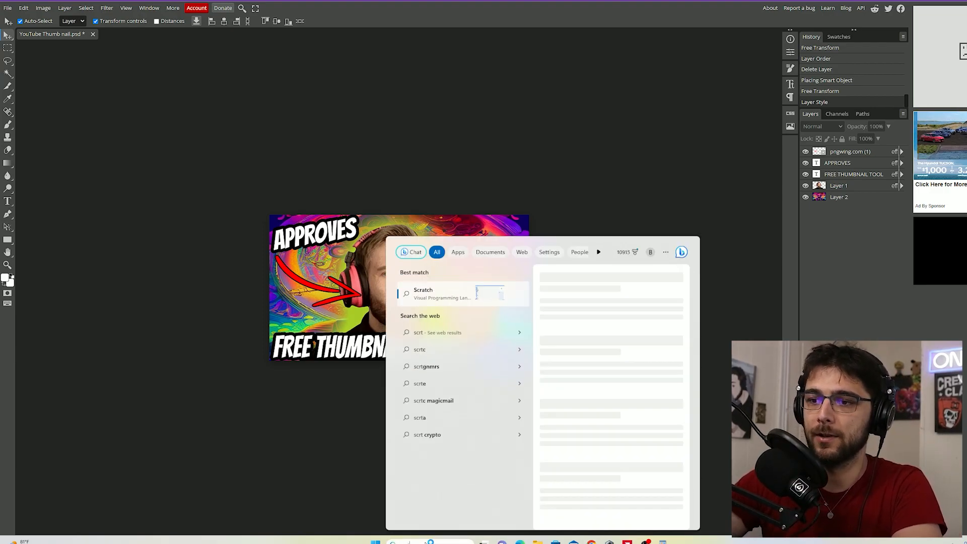
pyautogui.press('BackSpace')
pyautogui.press('BackSpace')
pyautogui.press('BackSpace')
pyautogui.press('BackSpace')
pyautogui.write('scree')
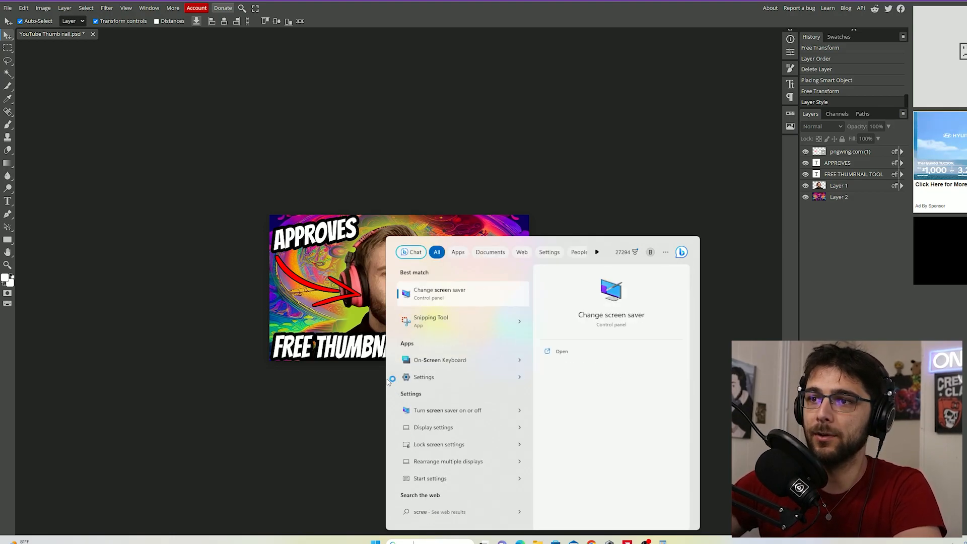
pyautogui.click(432, 320)
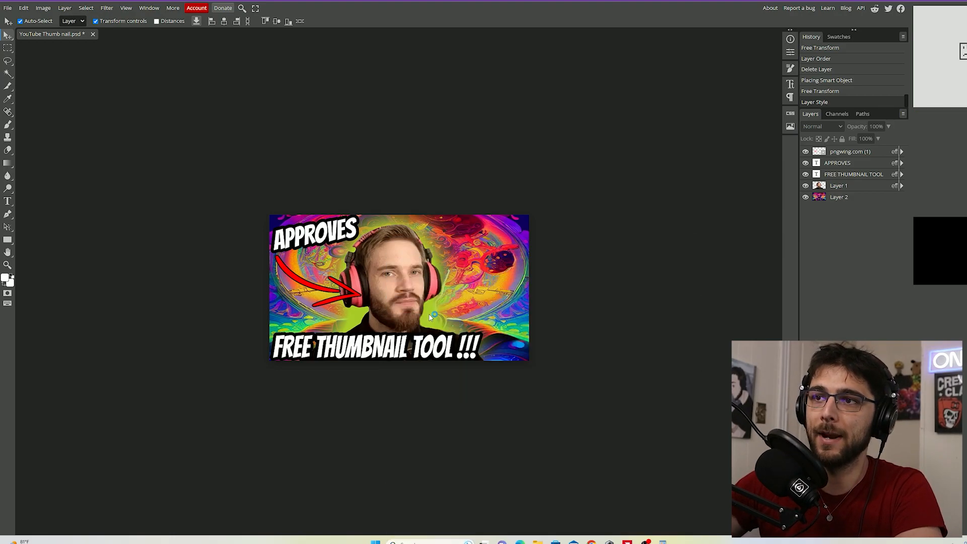
pyautogui.click(440, 236)
pyautogui.moveTo(268, 212); pyautogui.dragTo(384, 180)
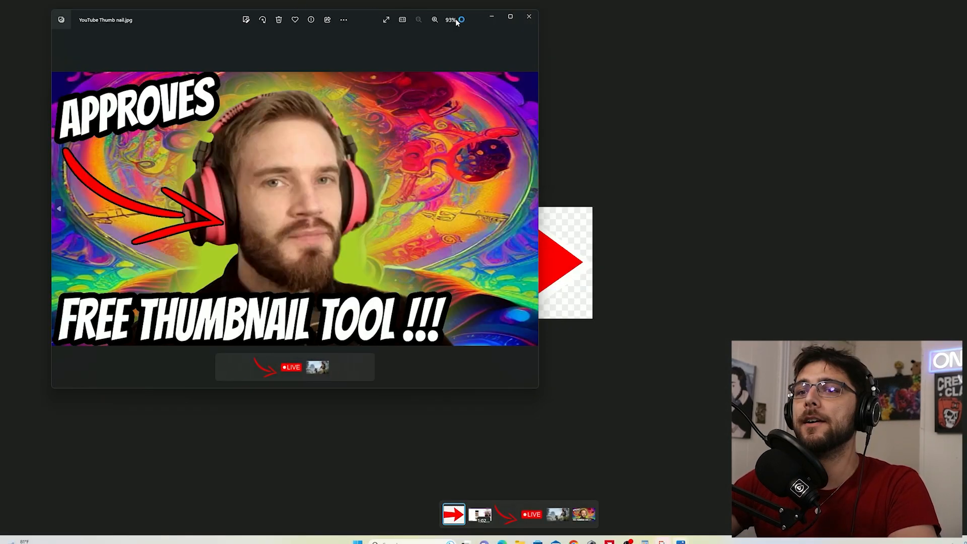
# - Maximize the image viewer window showing YouTube Thumb nail.jpg to examine the finished thumbnail
pyautogui.click(510, 19)
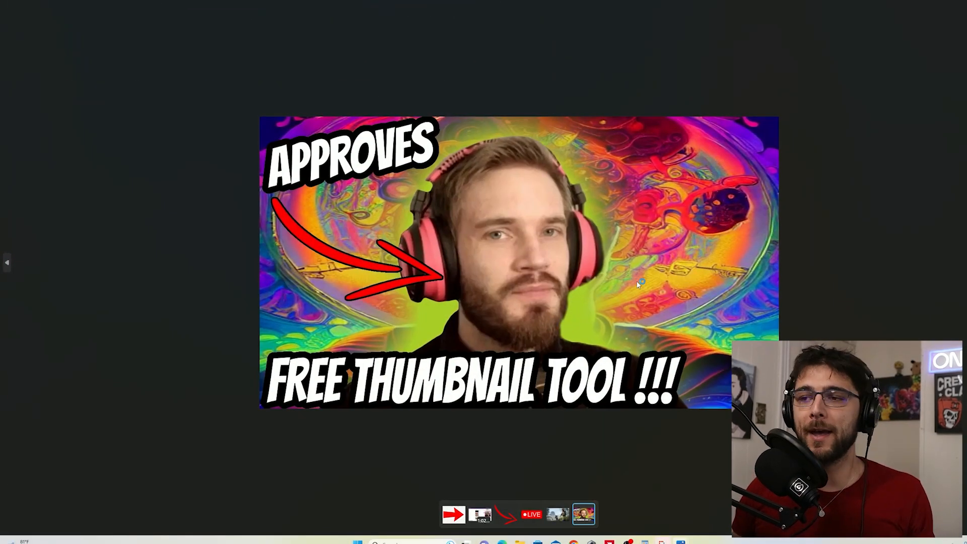